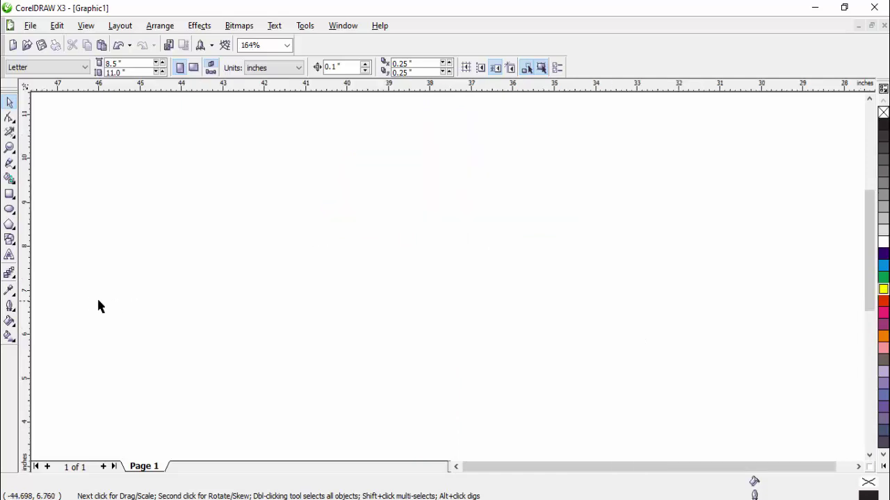
Draw a large 5.526-inch canopy circle and a small 1.65-inch circle to its left
{"action": "left_click", "coordinate": [9, 209]}
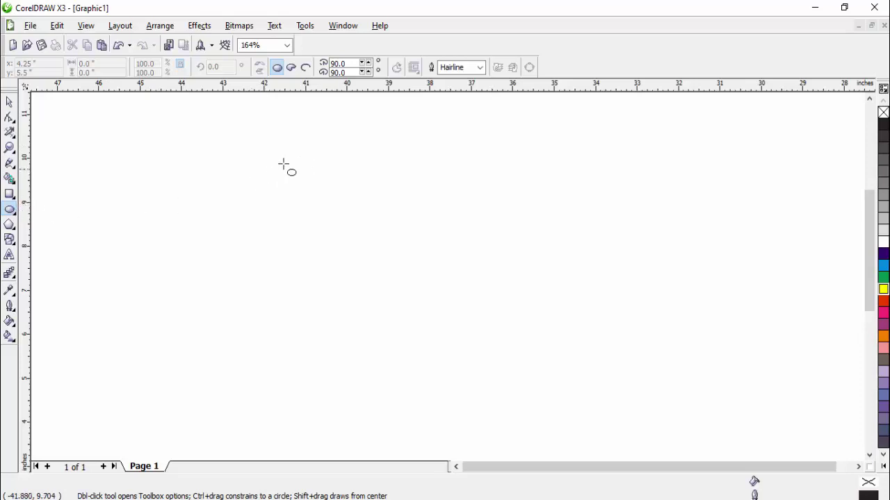
{"action": "left_click_drag", "start_coordinate": [289, 139], "coordinate": [486, 381]}
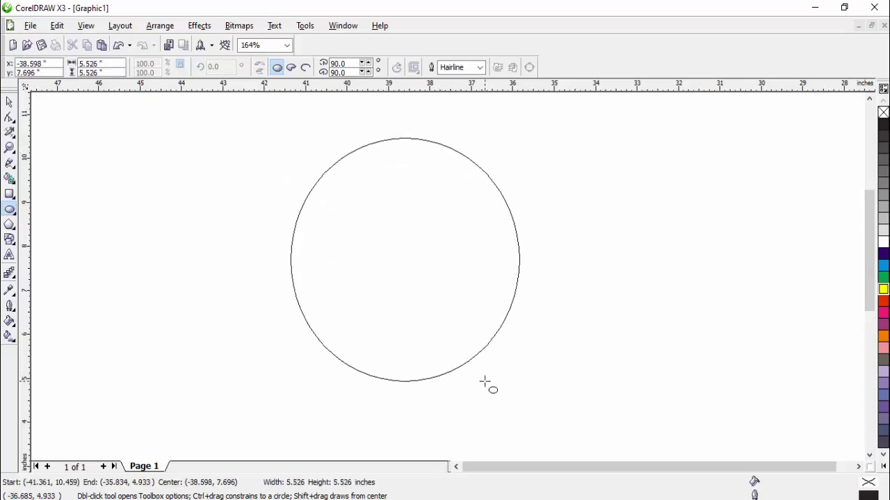
{"action": "left_click_drag", "start_coordinate": [94, 185], "coordinate": [158, 252]}
Move the small circle into the canopy, enlarge it slightly, and duplicate it twice to the right
{"action": "left_click", "coordinate": [9, 102]}
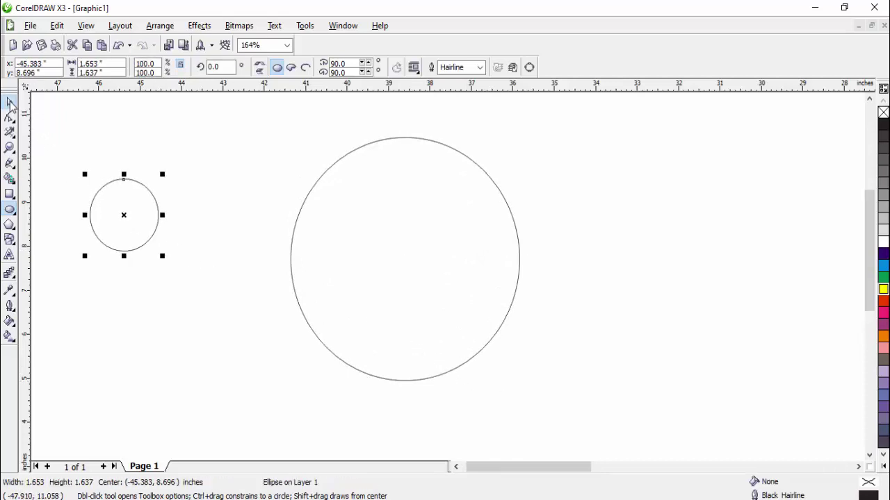
{"action": "left_click_drag", "start_coordinate": [134, 220], "coordinate": [319, 261]}
{"action": "left_click_drag", "start_coordinate": [354, 299], "coordinate": [369, 315]}
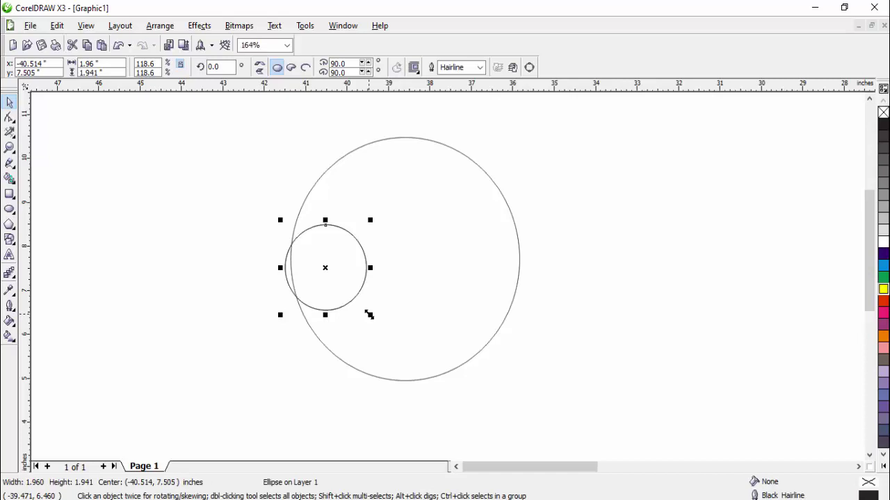
{"action": "key", "text": "KP_Add"}
{"action": "key", "text": "Right"}
{"action": "key", "text": "Right"}
{"action": "key", "text": "Right"}
{"action": "key", "text": "Right"}
{"action": "key", "text": "Right"}
{"action": "key", "text": "Right"}
{"action": "key", "text": "Right"}
{"action": "key", "text": "Right"}
{"action": "key", "text": "Right"}
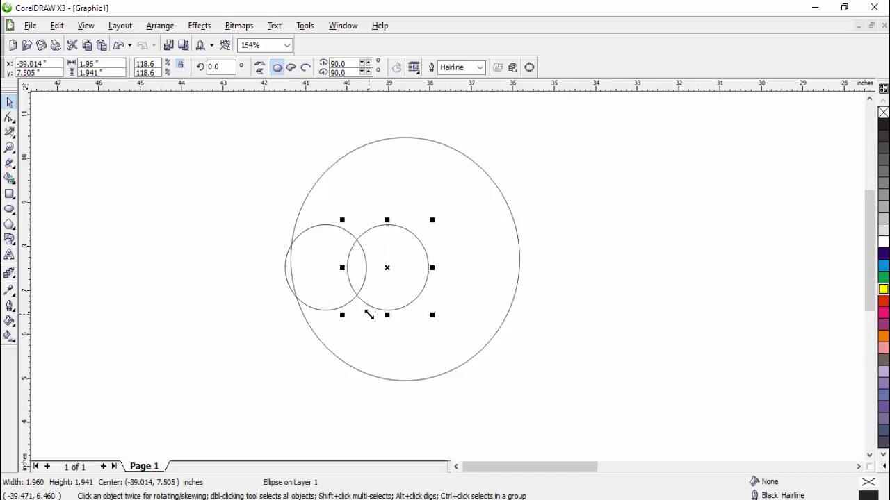
{"action": "key", "text": "Right"}
{"action": "key", "text": "Right"}
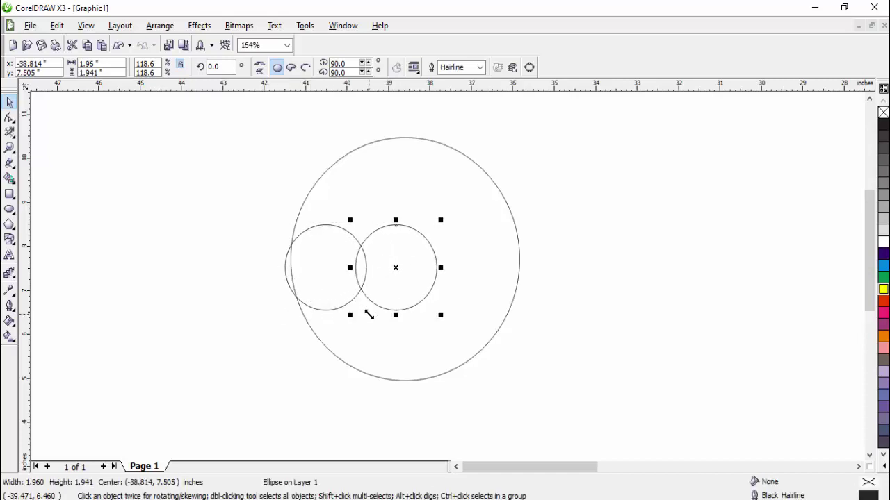
{"action": "key", "text": "KP_Add"}
{"action": "key", "text": "Right"}
{"action": "key", "text": "Right"}
{"action": "key", "text": "Right"}
{"action": "key", "text": "Right"}
{"action": "key", "text": "Right"}
{"action": "key", "text": "Right"}
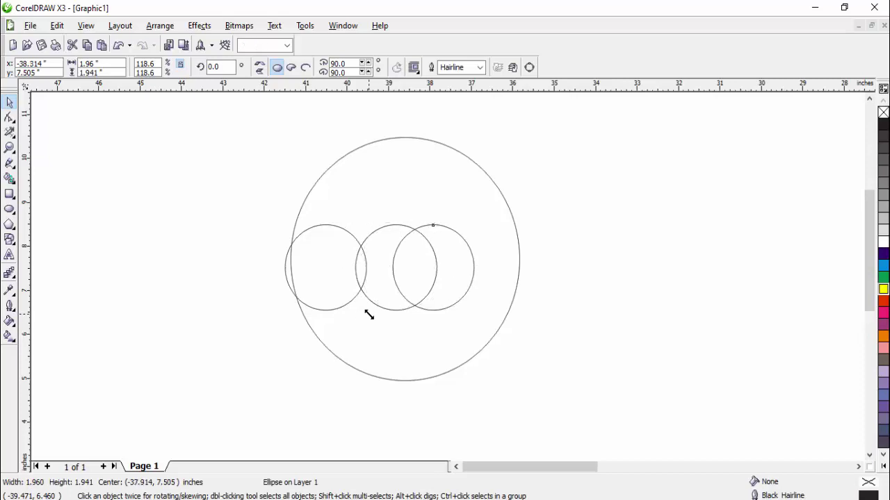
{"action": "key", "text": "Right"}
{"action": "key", "text": "Right"}
{"action": "key", "text": "Right"}
{"action": "key", "text": "Right"}
{"action": "key", "text": "Right"}
{"action": "key", "text": "Right"}
{"action": "key", "text": "Right"}
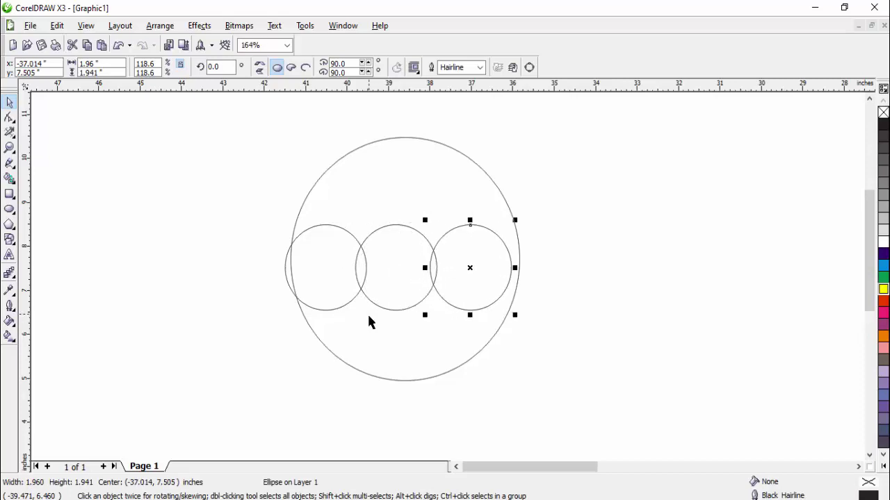
Scale the three circles up, squash them to about 64% height, and nudge them down
{"action": "left_click", "coordinate": [636, 299]}
{"action": "left_click_drag", "start_coordinate": [222, 201], "coordinate": [541, 341]}
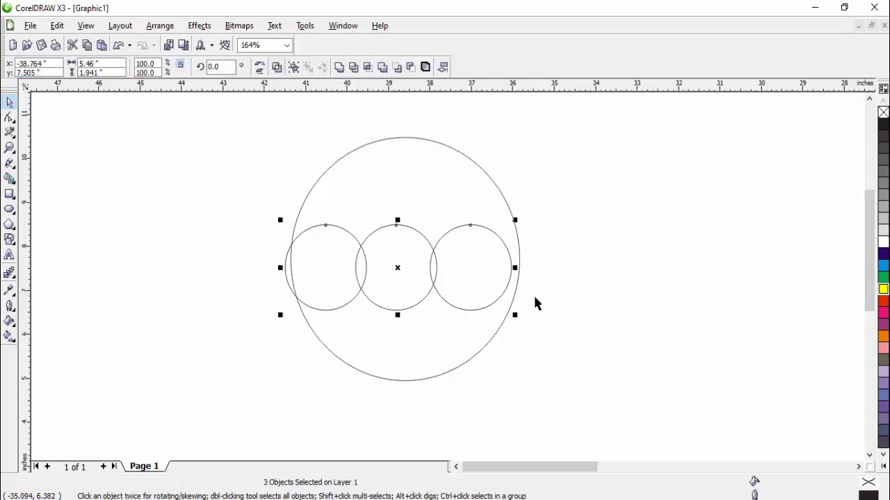
{"action": "left_click_drag", "start_coordinate": [514, 219], "coordinate": [532, 213]}
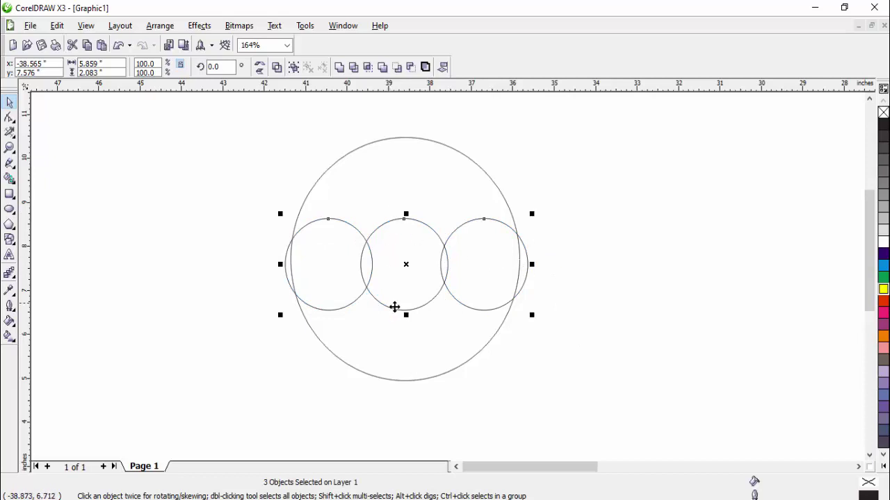
{"action": "left_click_drag", "start_coordinate": [406, 315], "coordinate": [405, 282]}
{"action": "key", "text": "Down"}
{"action": "key", "text": "Down"}
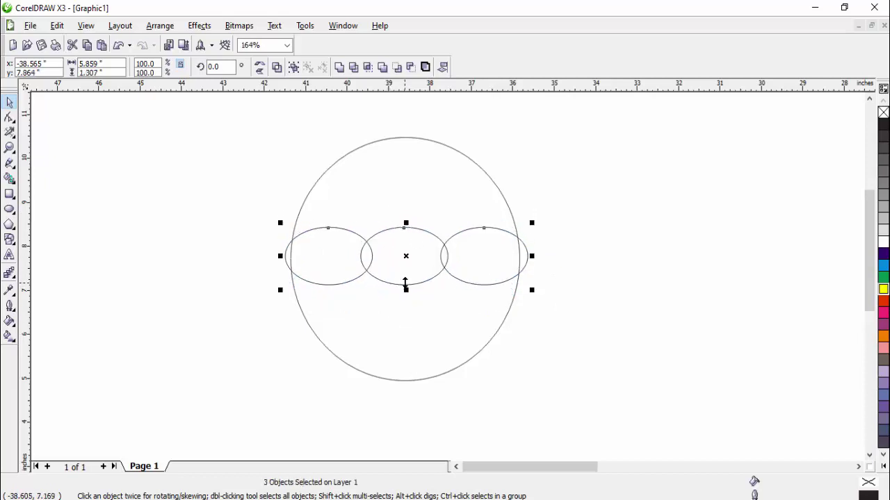
{"action": "key", "text": "Down"}
{"action": "key", "text": "Down"}
{"action": "left_click", "coordinate": [581, 350]}
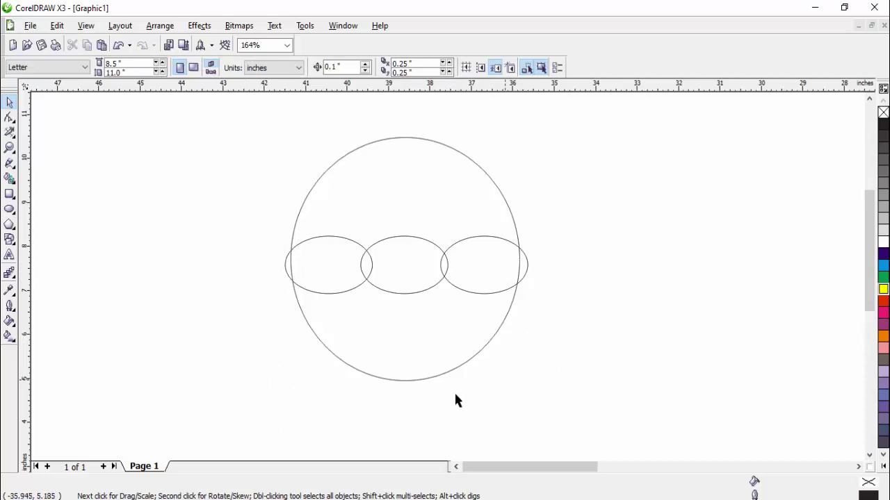
Delete the overlapping segments with Virtual Segment Delete, leaving a three-arc scalloped canopy outline
{"action": "left_click", "coordinate": [14, 135]}
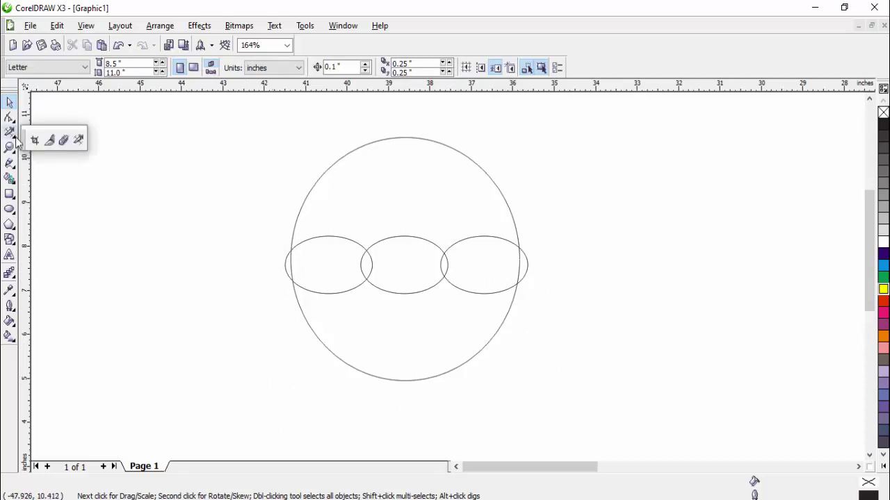
{"action": "left_click", "coordinate": [79, 140]}
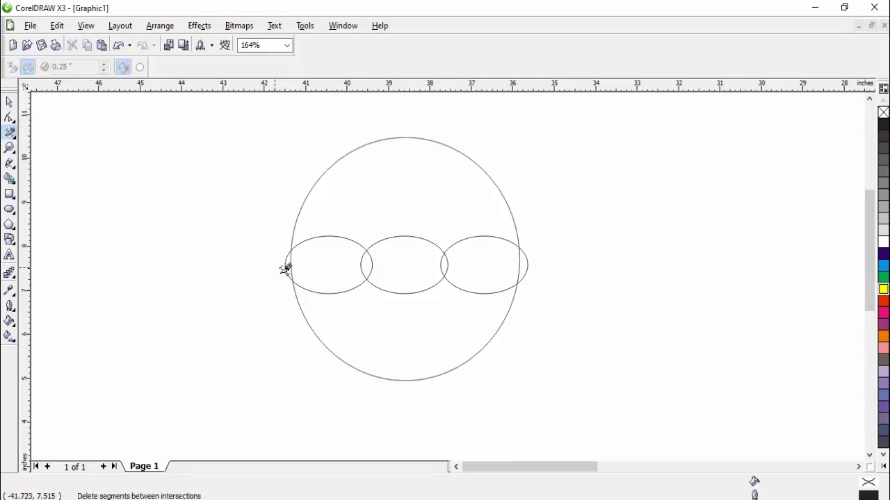
{"action": "mouse_move", "coordinate": [278, 272]}
{"action": "left_mouse_down"}
{"action": "mouse_move", "coordinate": [469, 366]}
{"action": "mouse_move", "coordinate": [533, 377]}
{"action": "left_mouse_up"}
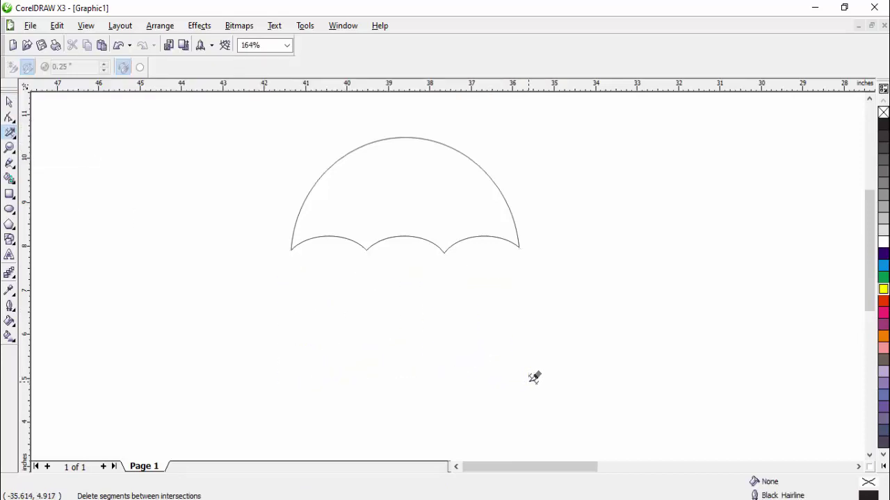
{"action": "left_click", "coordinate": [9, 102]}
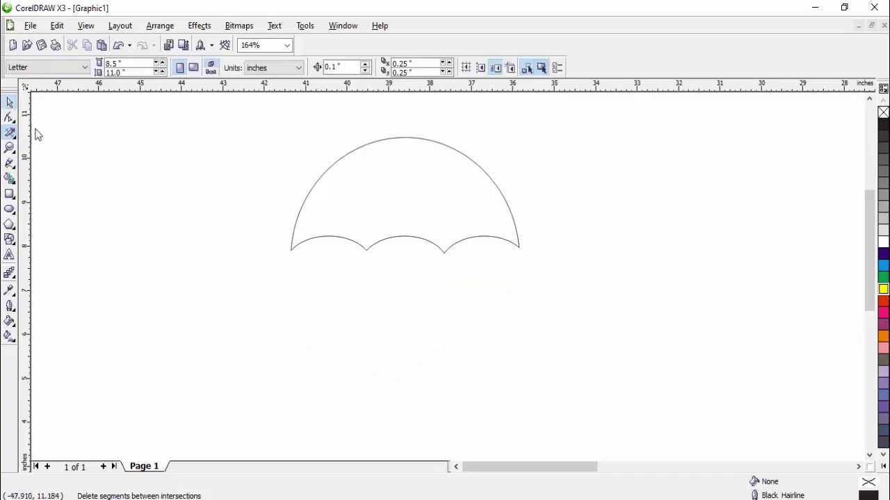
Move the canopy's rotation centre to its top point and rotate a pasted copy rightward
{"action": "left_click", "coordinate": [394, 141]}
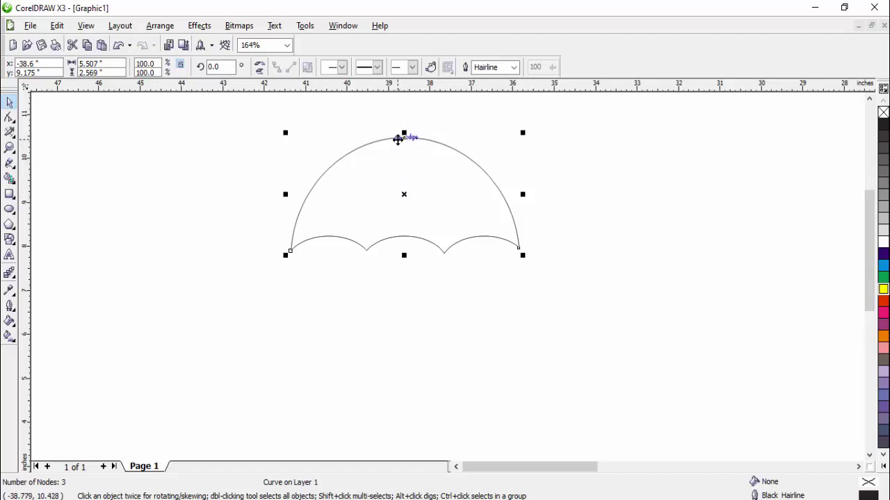
{"action": "left_click", "coordinate": [400, 140]}
{"action": "left_click_drag", "start_coordinate": [405, 195], "coordinate": [404, 137]}
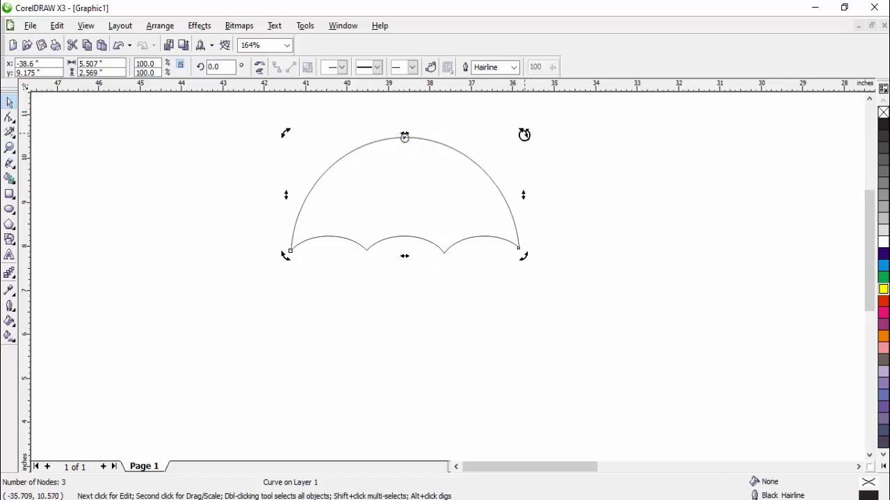
{"action": "key", "text": "ctrl+c"}
{"action": "key", "text": "ctrl+v"}
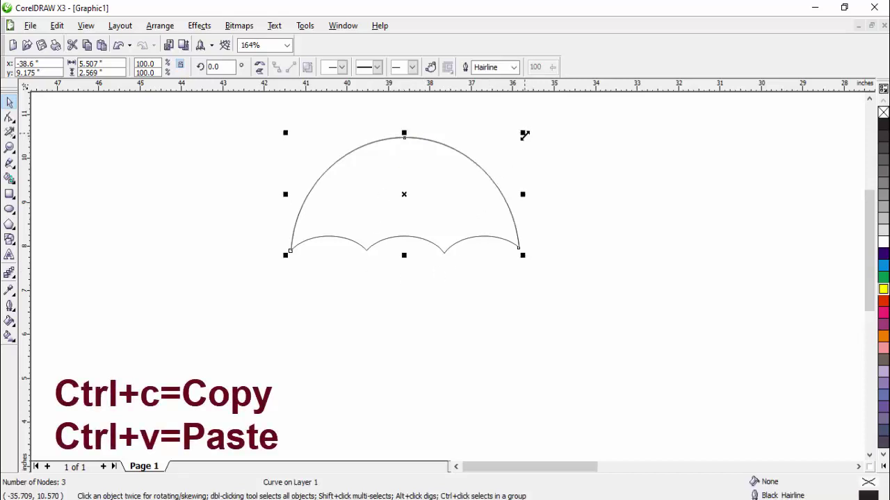
{"action": "left_click", "coordinate": [474, 165]}
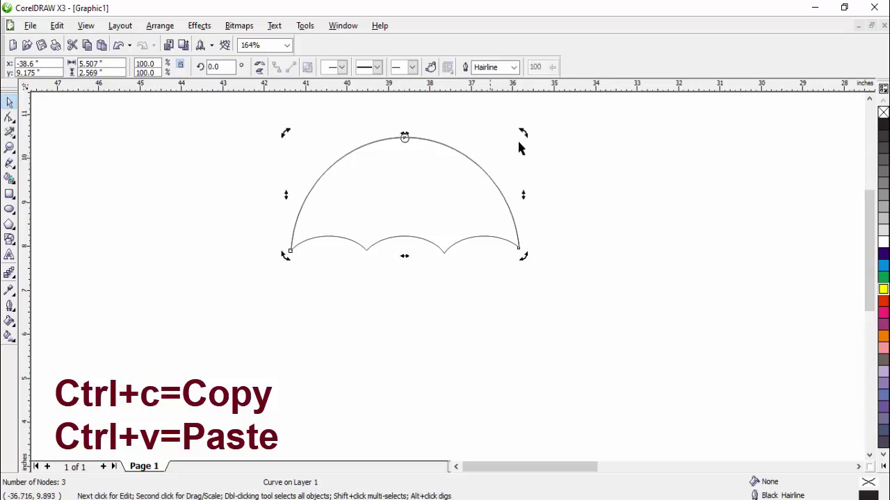
{"action": "left_click_drag", "start_coordinate": [523, 132], "coordinate": [428, 118]}
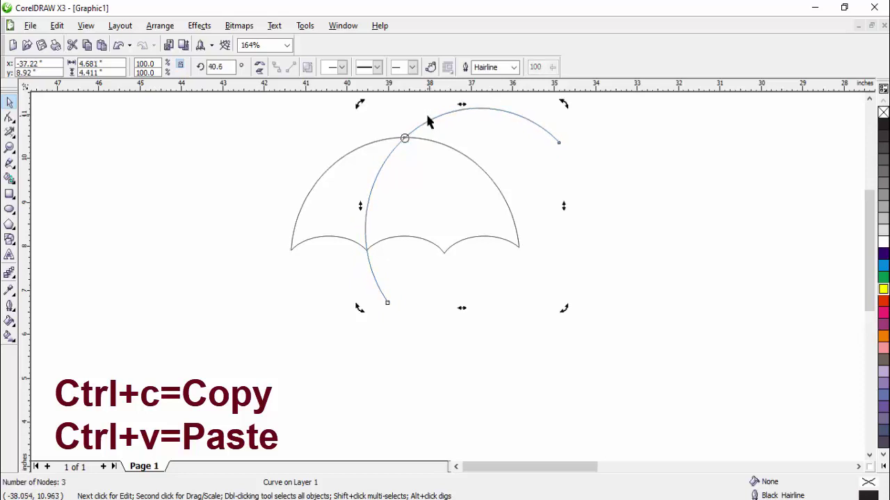
Rotate another copy of the canopy leftward about the same top point
{"action": "left_click", "coordinate": [425, 139]}
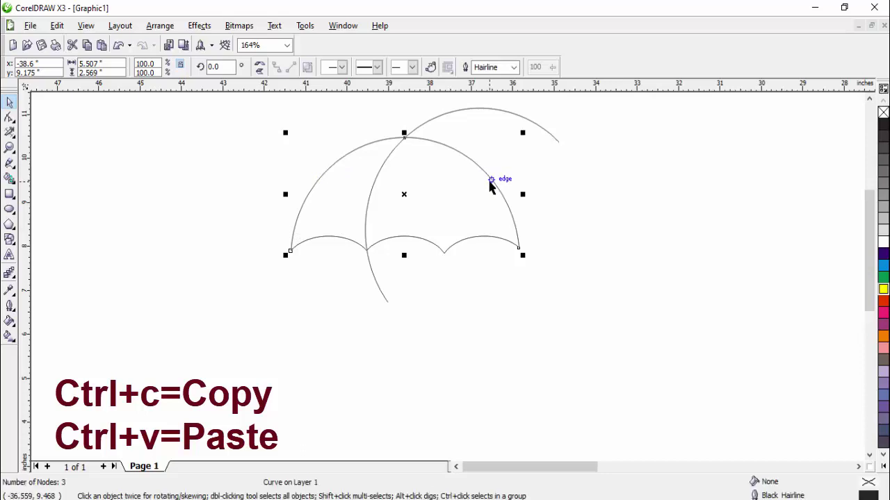
{"action": "left_click", "coordinate": [477, 163]}
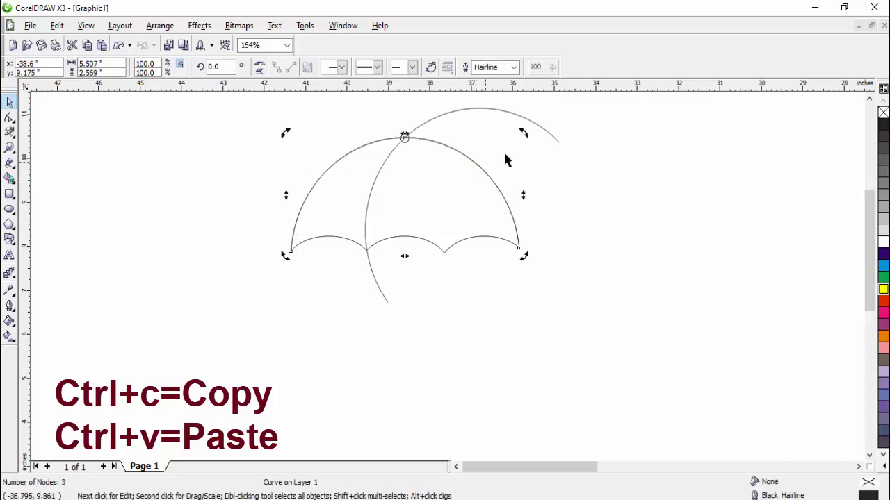
{"action": "left_click_drag", "start_coordinate": [522, 132], "coordinate": [510, 225]}
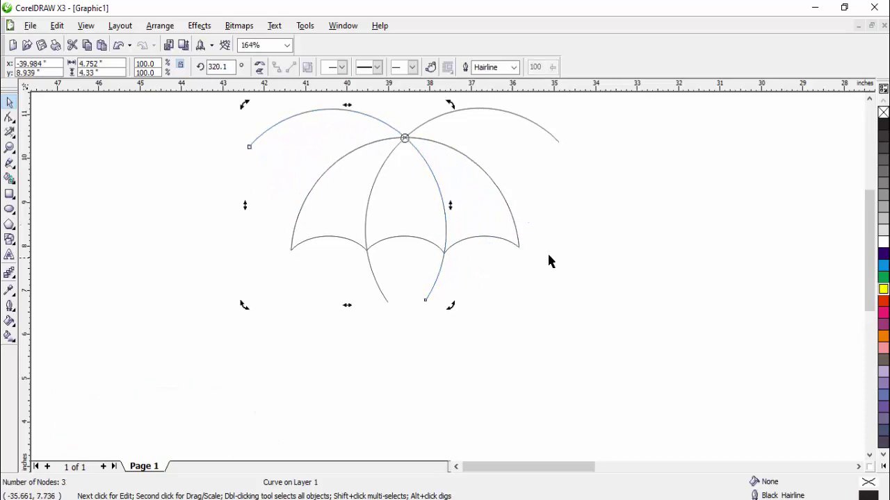
{"action": "left_click", "coordinate": [592, 235]}
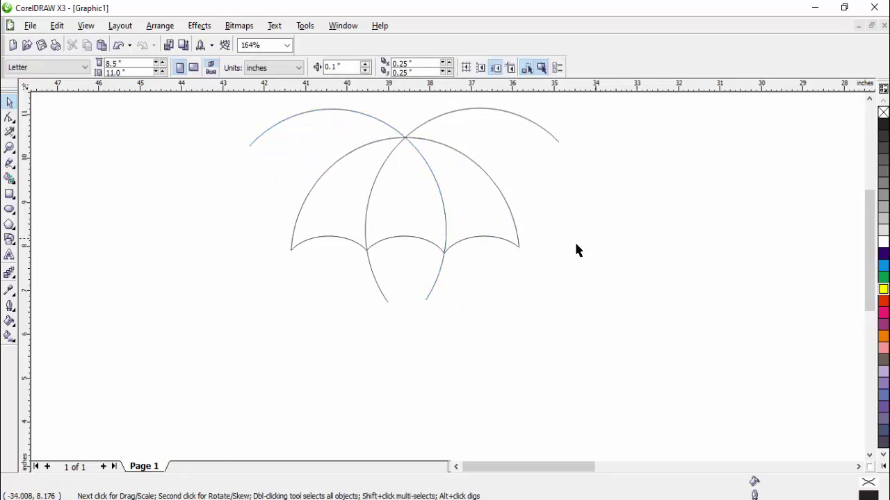
Delete the rib parts below and above the canopy, undoing one over-deletion, leaving two inner ribs
{"action": "left_click", "coordinate": [10, 132]}
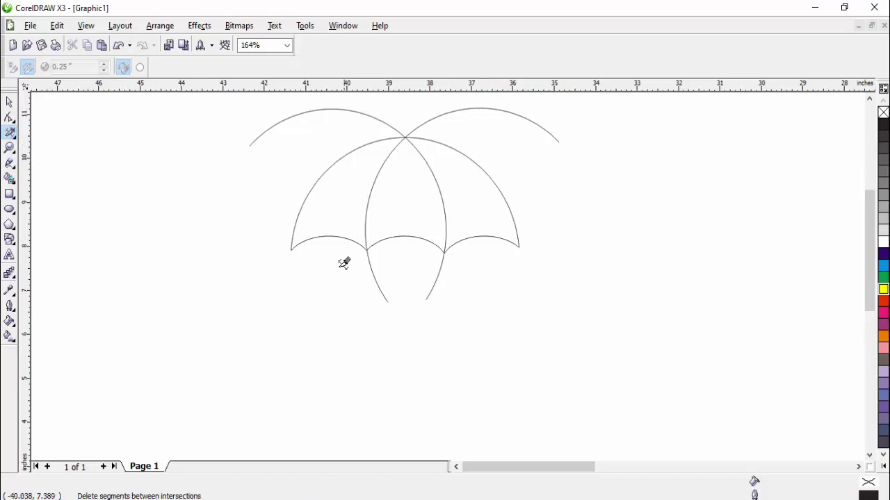
{"action": "left_click_drag", "start_coordinate": [344, 265], "coordinate": [473, 327]}
{"action": "mouse_move", "coordinate": [272, 109]}
{"action": "left_mouse_down"}
{"action": "mouse_move", "coordinate": [423, 143]}
{"action": "mouse_move", "coordinate": [491, 131]}
{"action": "left_mouse_up"}
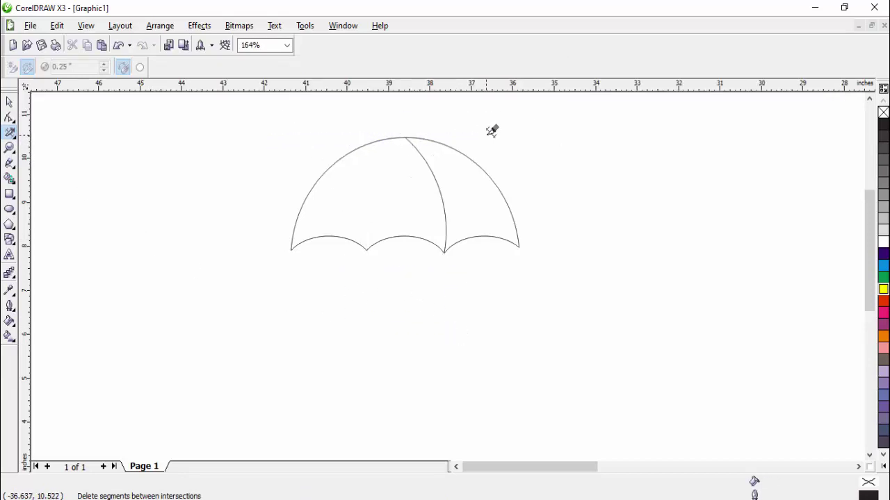
{"action": "key", "text": "ctrl+z"}
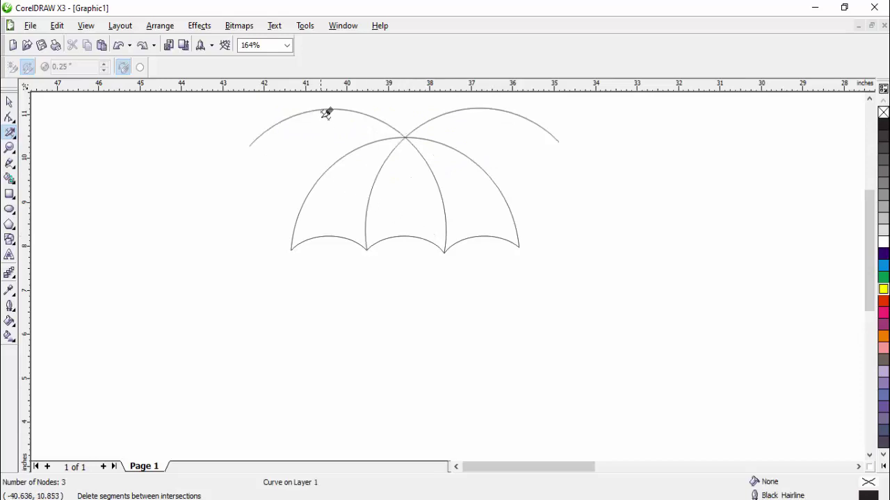
{"action": "left_click_drag", "start_coordinate": [320, 109], "coordinate": [456, 128]}
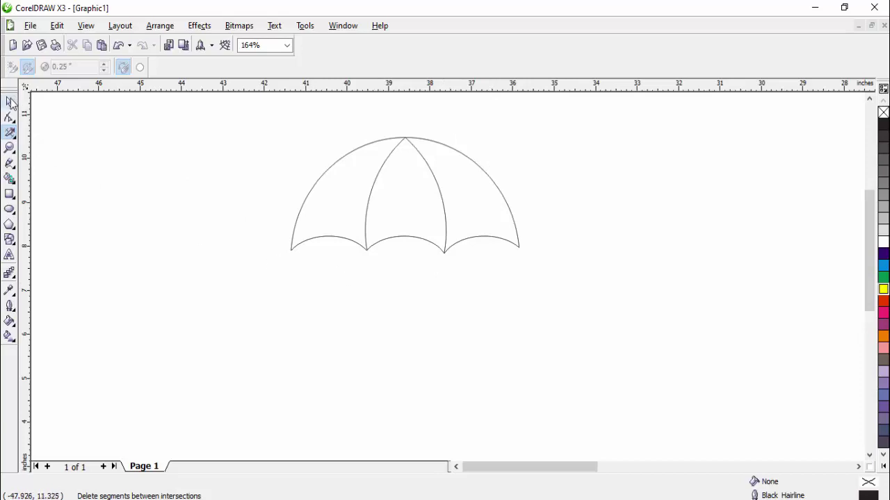
{"action": "left_click", "coordinate": [10, 102]}
{"action": "left_click", "coordinate": [10, 163]}
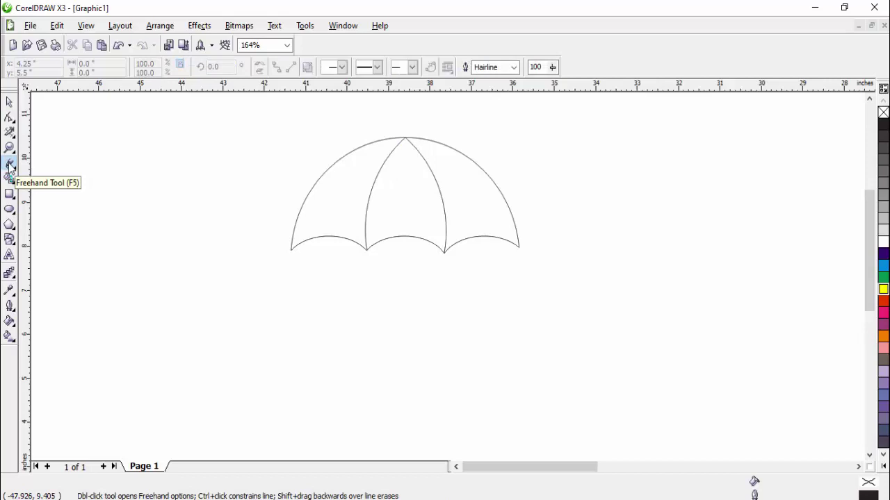
Draw a vertical handle shaft down from the canopy top, make it 8 pt, and nudge it up
{"action": "left_click", "coordinate": [406, 138]}
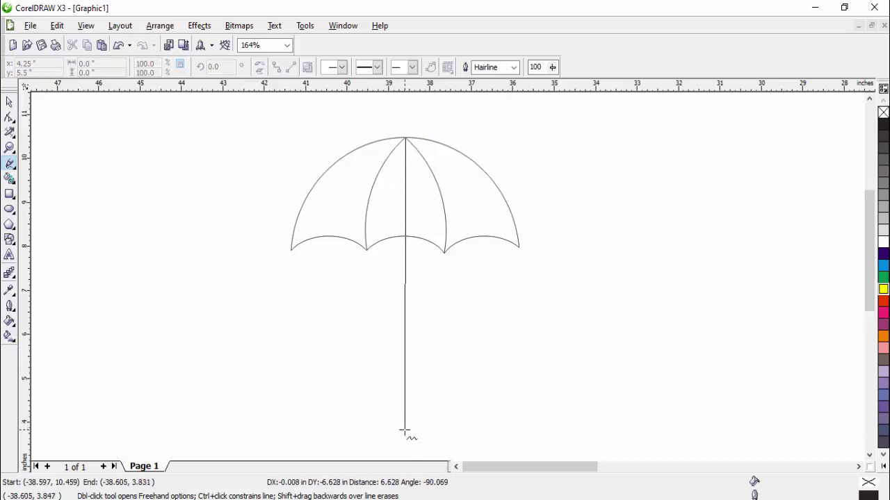
{"action": "left_click", "coordinate": [405, 432]}
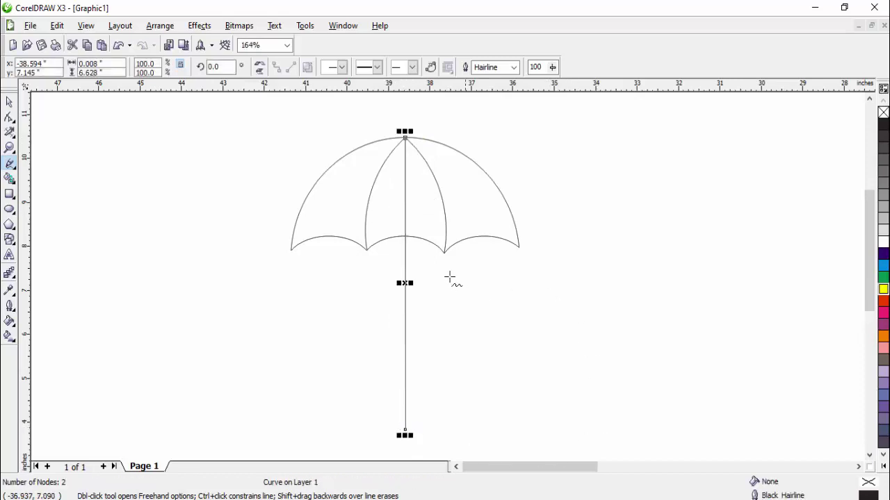
{"action": "left_click", "coordinate": [514, 67]}
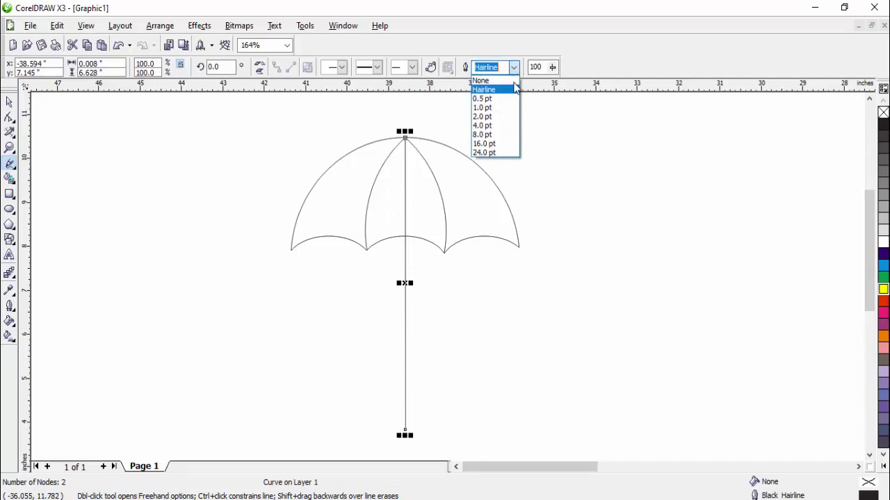
{"action": "left_click", "coordinate": [504, 134]}
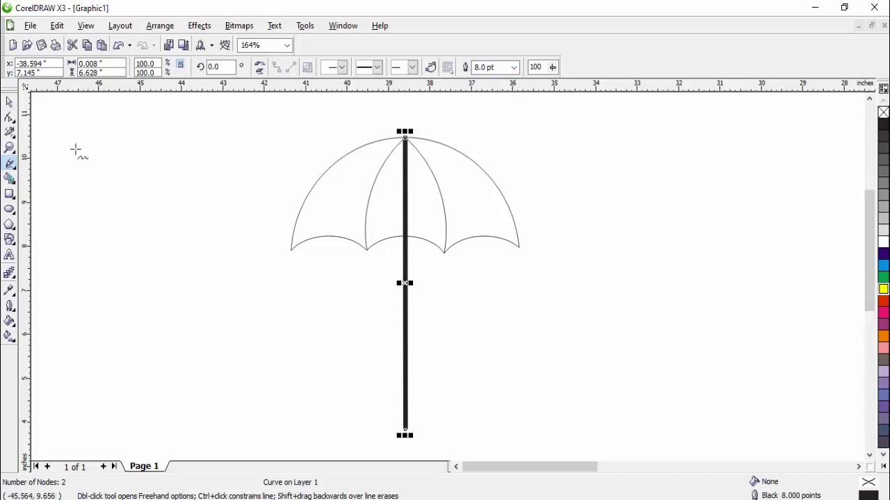
{"action": "left_click", "coordinate": [9, 103]}
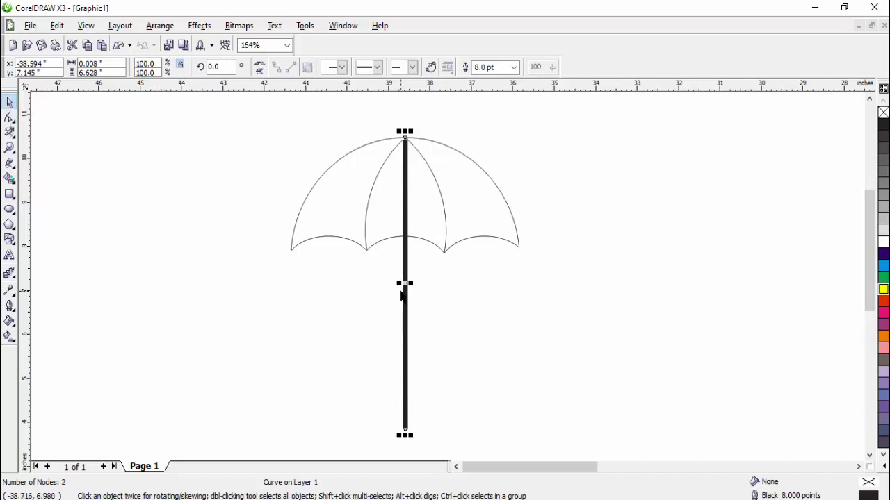
{"action": "left_click_drag", "start_coordinate": [401, 296], "coordinate": [402, 285]}
Zoom in on the shaft's top at the canopy and select the shaft
{"action": "left_click", "coordinate": [389, 375]}
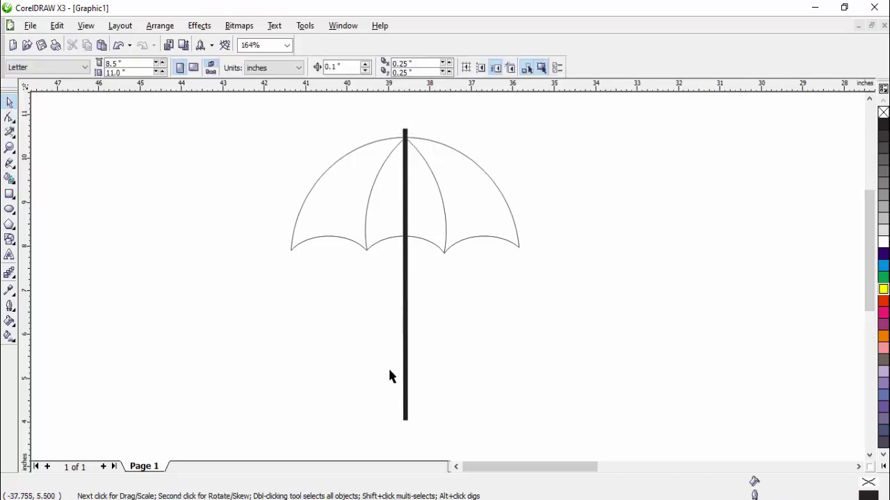
{"action": "left_click", "coordinate": [10, 148]}
{"action": "left_click_drag", "start_coordinate": [378, 113], "coordinate": [432, 148]}
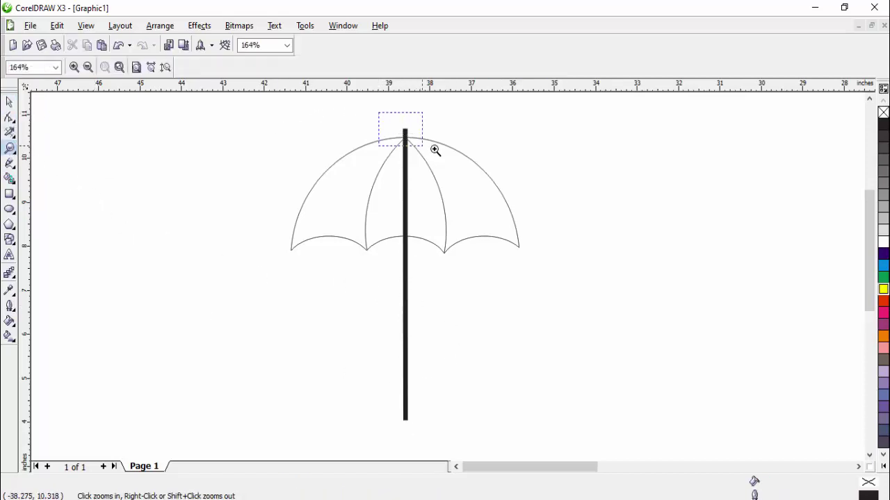
{"action": "left_click_drag", "start_coordinate": [314, 163], "coordinate": [488, 371]}
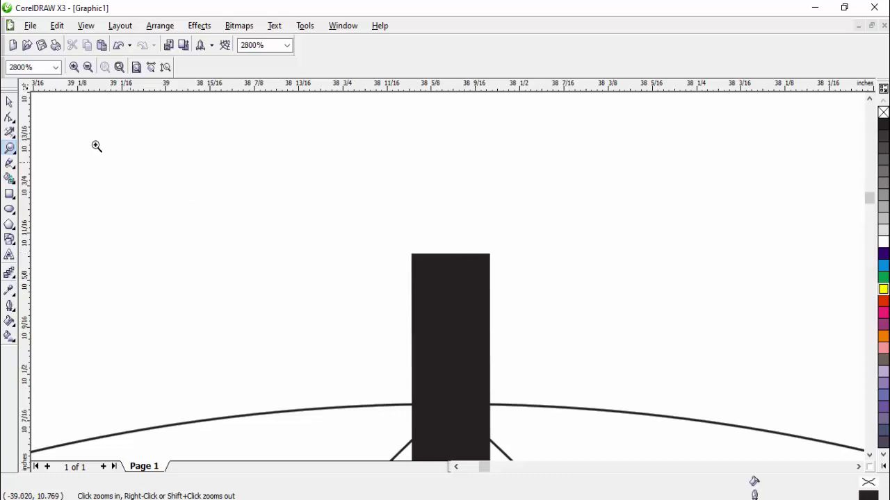
{"action": "left_click", "coordinate": [10, 102]}
{"action": "left_click", "coordinate": [452, 277]}
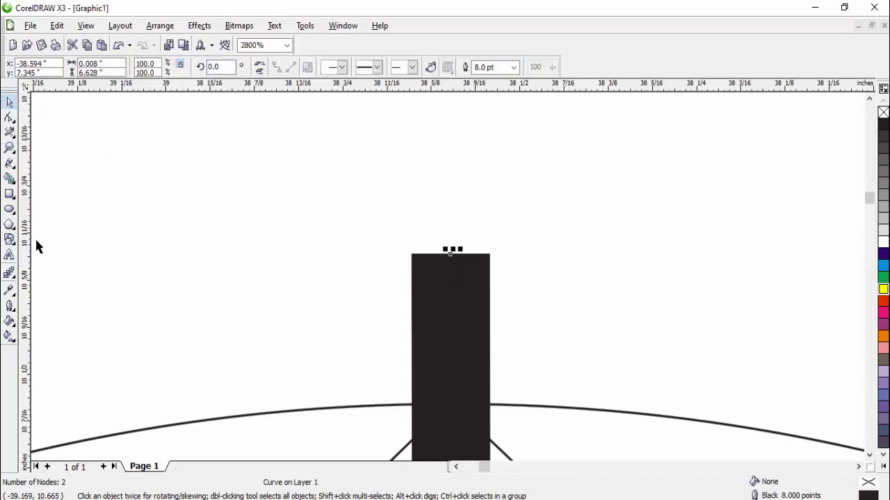
Set the shaft's Outline Pen to round corners and round line caps
{"action": "left_click", "coordinate": [9, 307]}
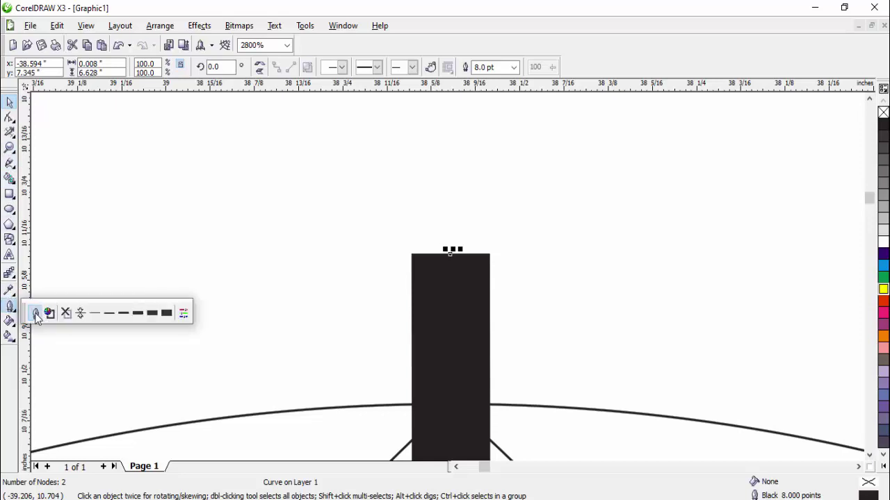
{"action": "left_click", "coordinate": [35, 313]}
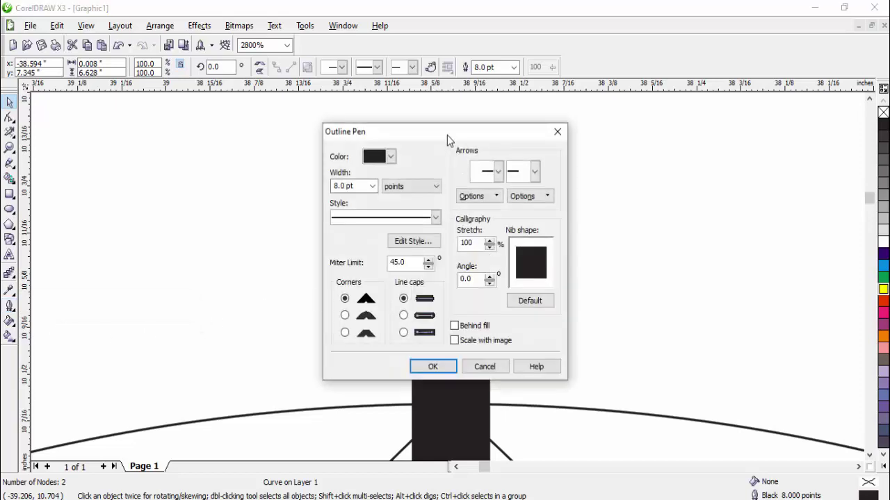
{"action": "left_click_drag", "start_coordinate": [448, 139], "coordinate": [245, 147]}
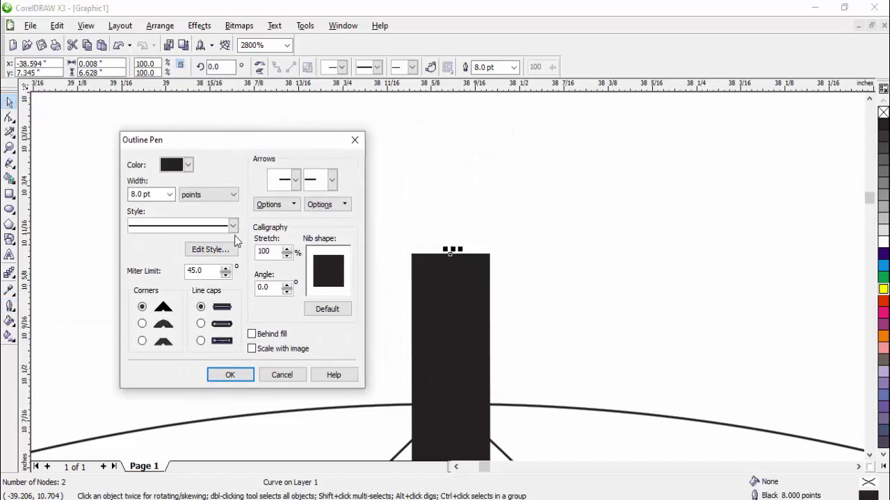
{"action": "left_click", "coordinate": [142, 324]}
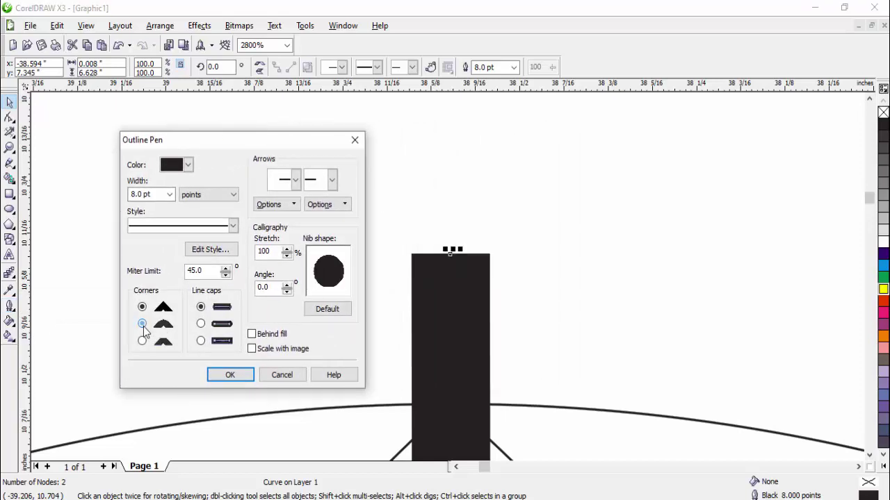
{"action": "left_click", "coordinate": [201, 325]}
{"action": "left_click", "coordinate": [230, 374]}
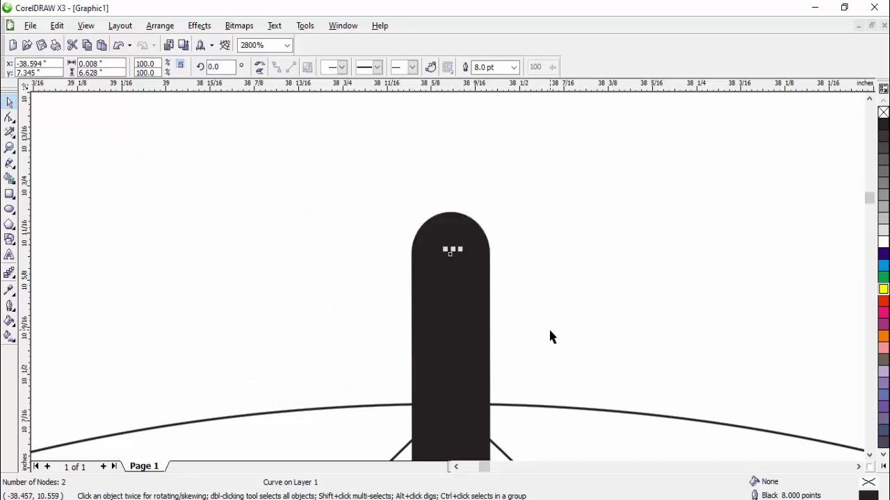
{"action": "left_click", "coordinate": [869, 455]}
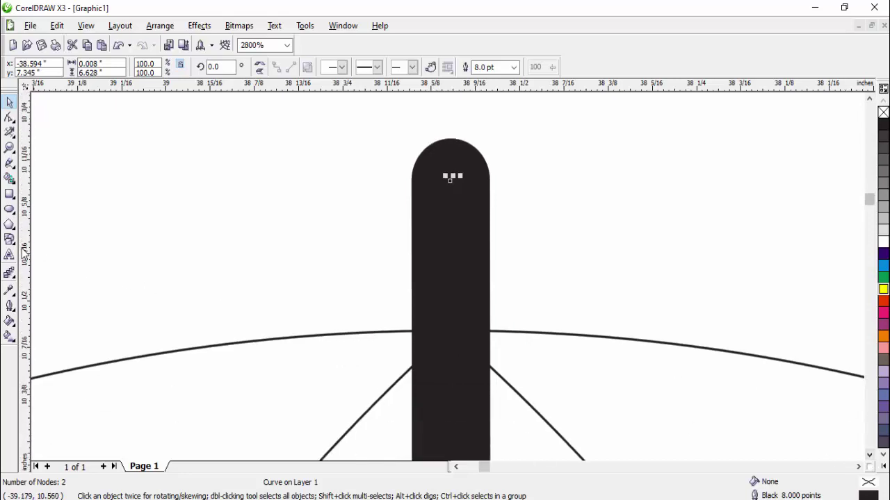
Add a black-filled 0.269 × 0.06-inch oval collar around the shaft at the canopy top
{"action": "left_click", "coordinate": [10, 209]}
{"action": "left_click_drag", "start_coordinate": [114, 209], "coordinate": [306, 255]}
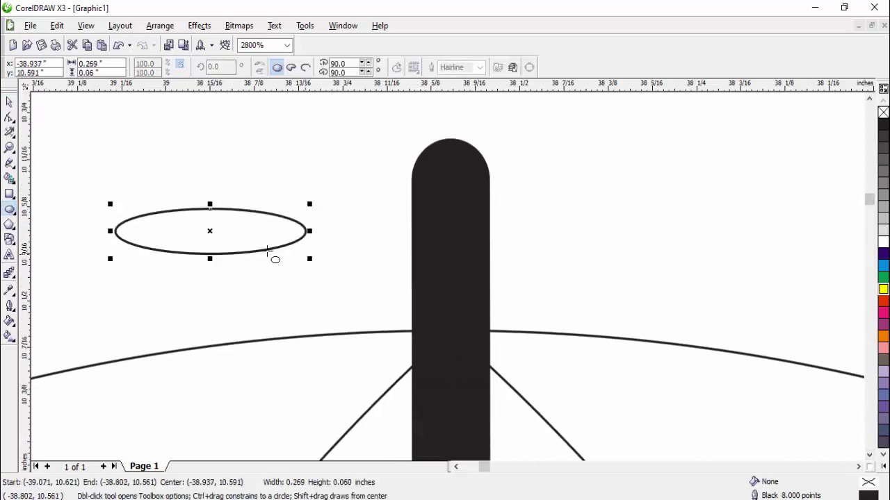
{"action": "left_click", "coordinate": [9, 103]}
{"action": "left_click_drag", "start_coordinate": [210, 231], "coordinate": [450, 332]}
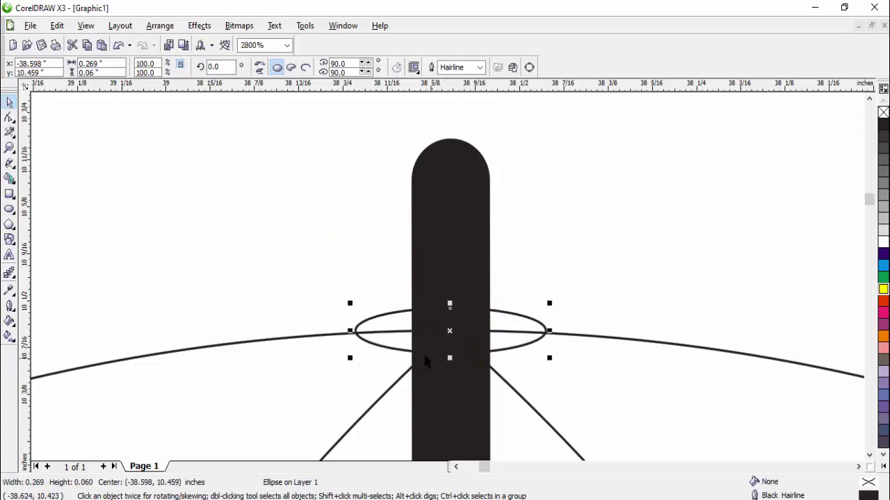
{"action": "left_click", "coordinate": [882, 123]}
{"action": "left_click", "coordinate": [730, 251]}
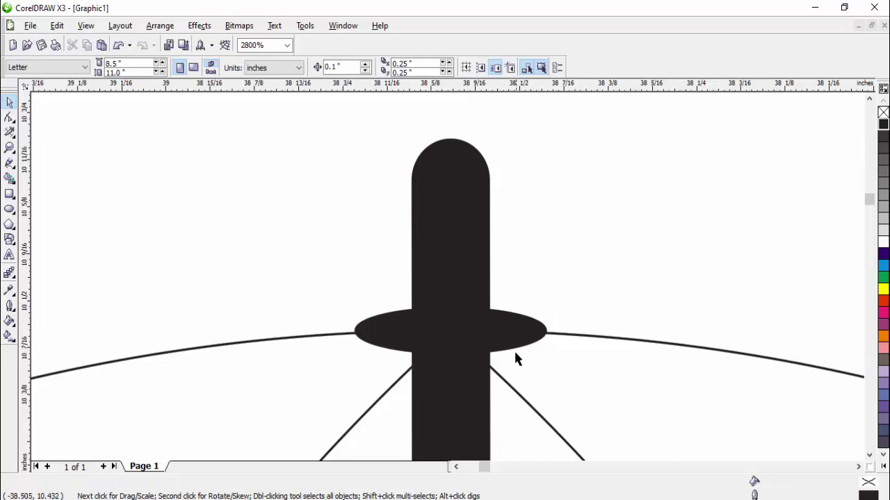
{"action": "key", "text": "F4"}
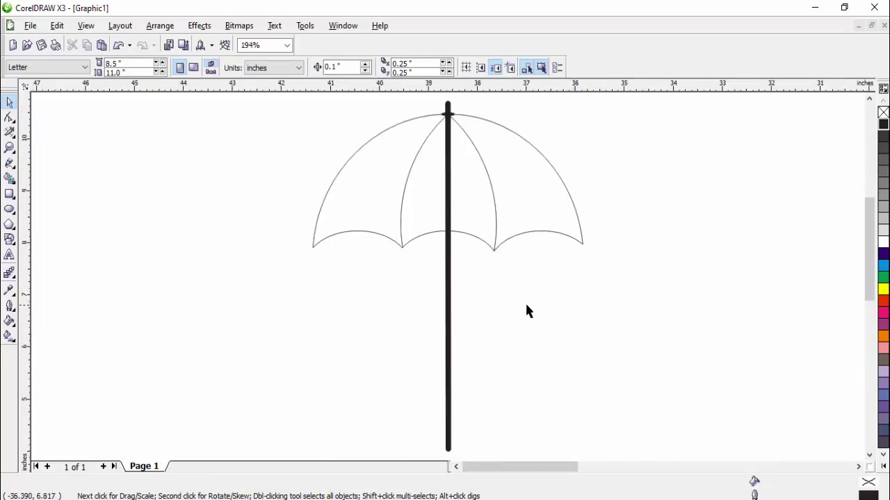
Smart Fill the four canopy panels between the ribs with yellow
{"action": "left_click", "coordinate": [372, 233]}
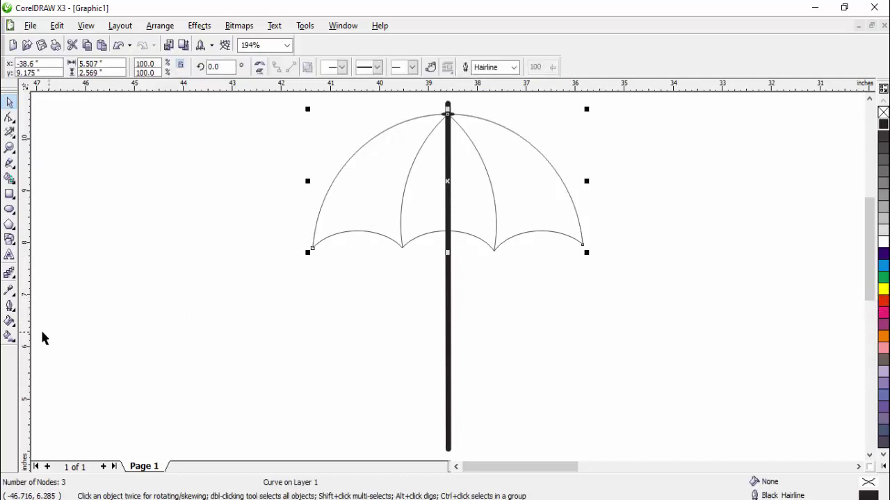
{"action": "left_click", "coordinate": [10, 179]}
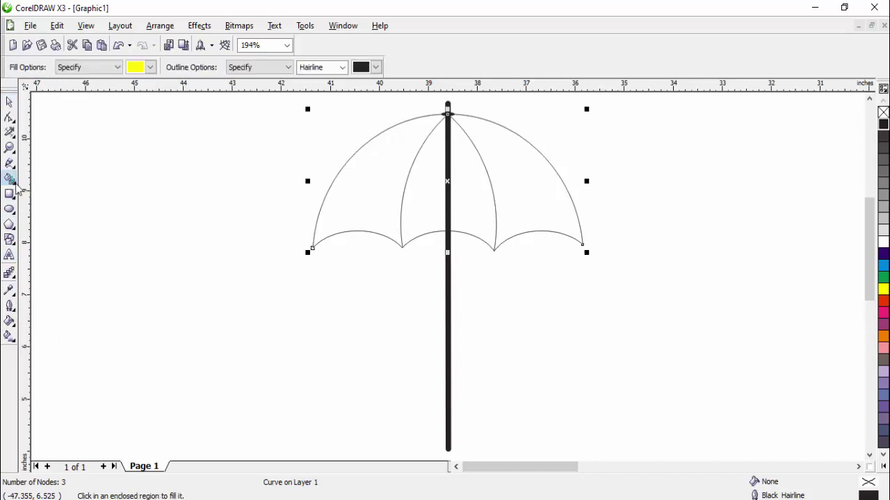
{"action": "left_click", "coordinate": [393, 217]}
{"action": "left_click", "coordinate": [548, 201]}
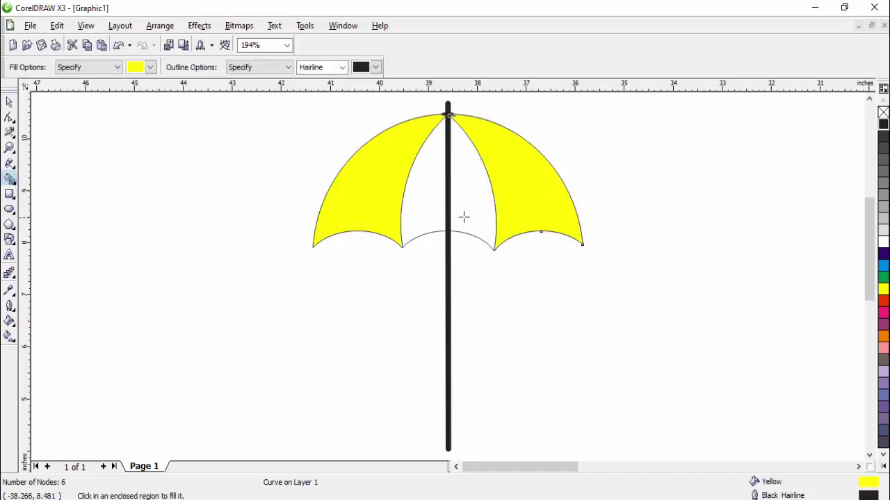
{"action": "left_click", "coordinate": [463, 216]}
{"action": "left_click", "coordinate": [422, 210]}
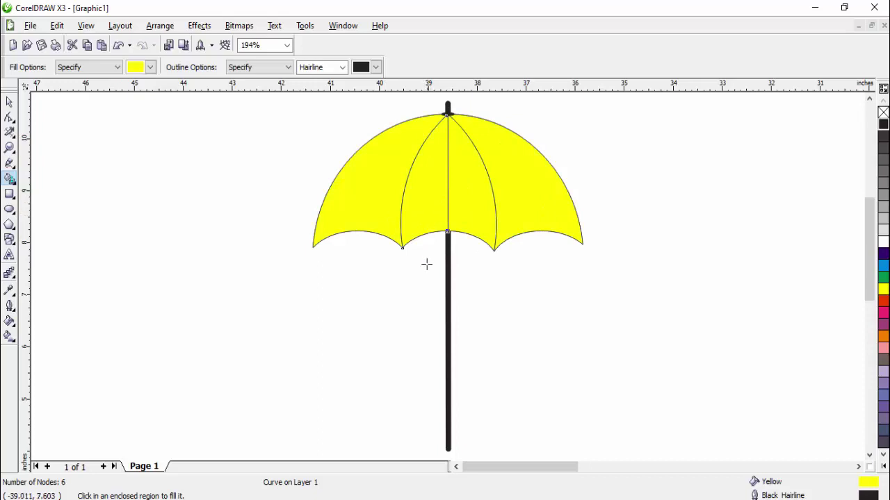
{"action": "key", "text": "space"}
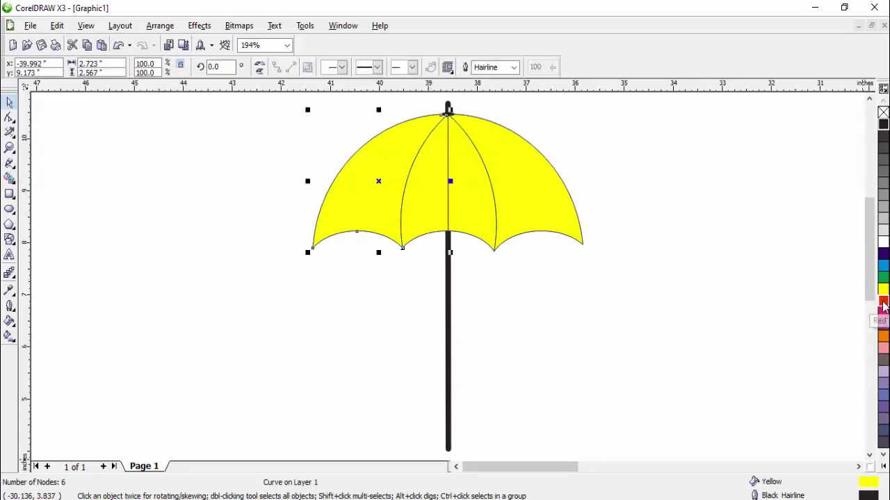
Colour the left canopy panel red, the right panel magenta and the inner-right panel purple
{"action": "left_click", "coordinate": [883, 306]}
{"action": "left_click", "coordinate": [568, 216]}
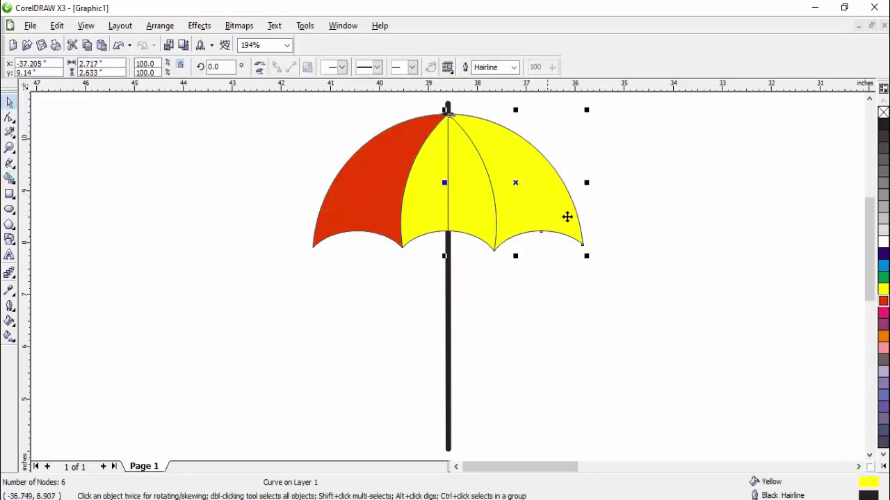
{"action": "left_click", "coordinate": [884, 316]}
{"action": "key", "text": "Tab"}
{"action": "left_click", "coordinate": [883, 336]}
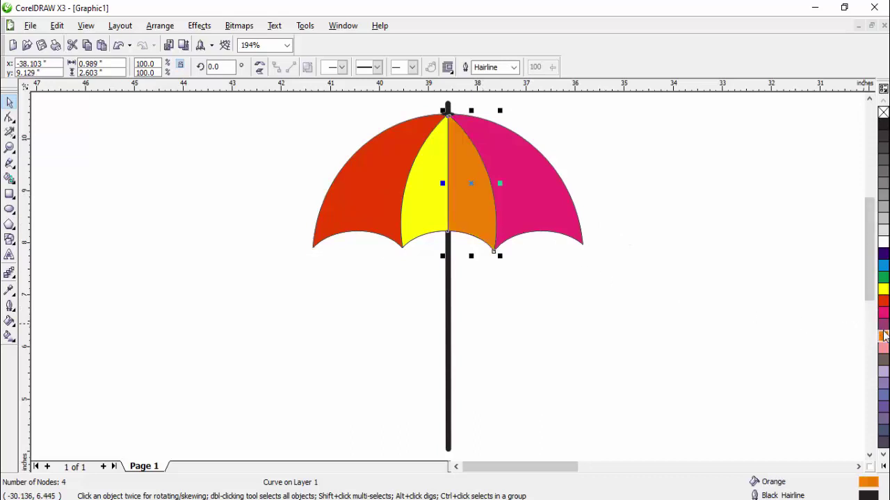
{"action": "left_click", "coordinate": [883, 325]}
Give the inner-left canopy panel a darker purple shade from the purple swatch popup
{"action": "left_click", "coordinate": [420, 192]}
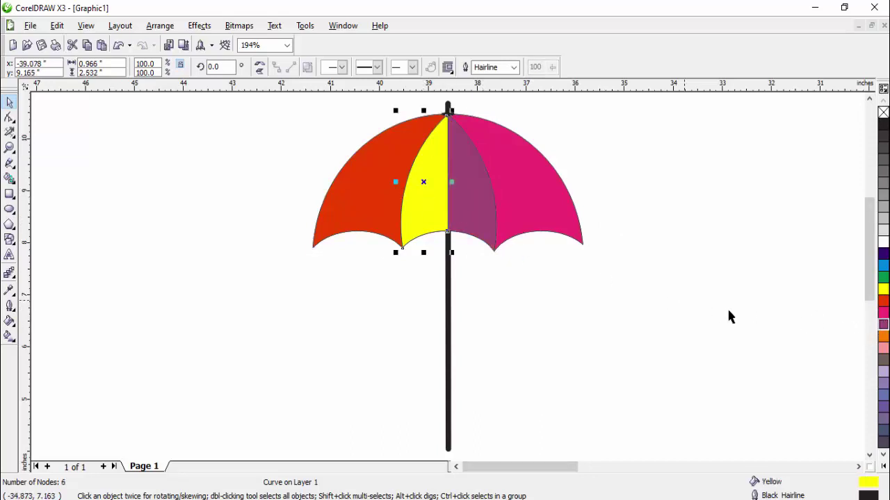
{"action": "left_click", "coordinate": [883, 337]}
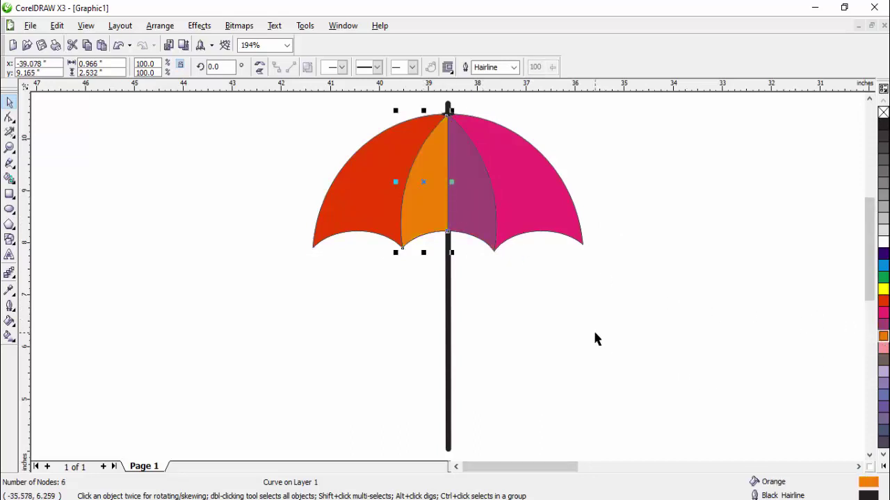
{"action": "left_click", "coordinate": [883, 326]}
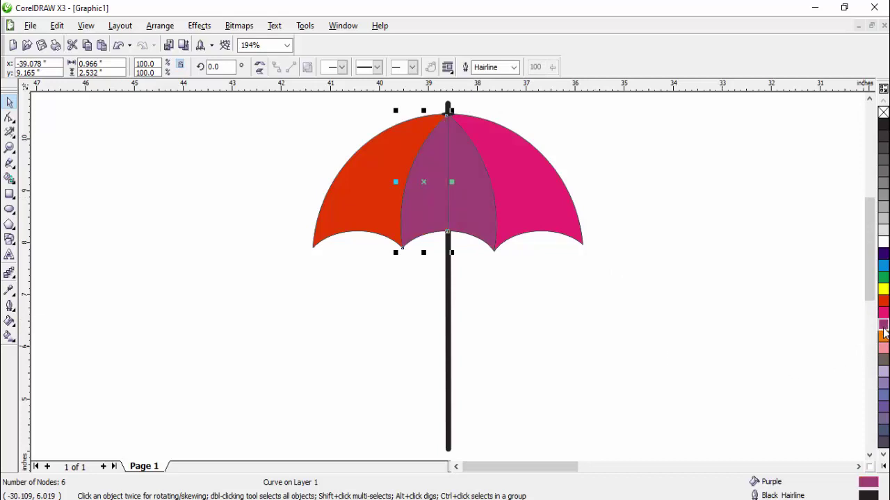
{"action": "left_click", "coordinate": [884, 328]}
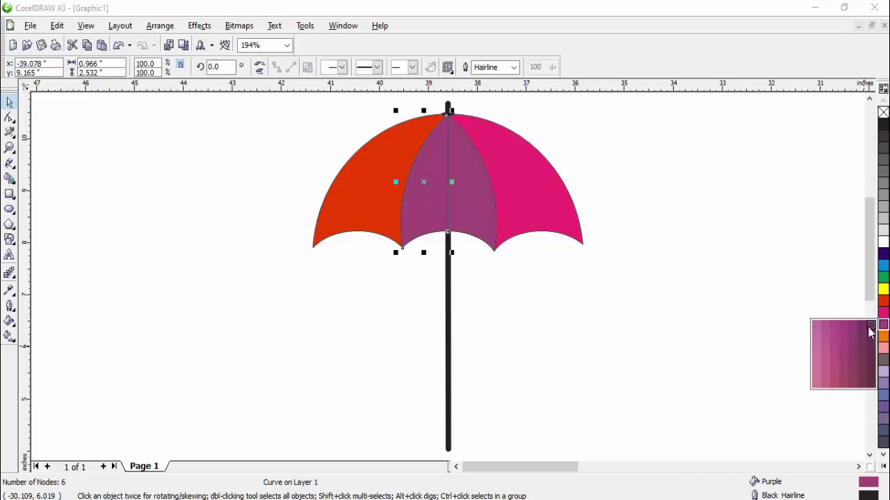
{"action": "left_click", "coordinate": [870, 328]}
{"action": "left_click", "coordinate": [700, 354]}
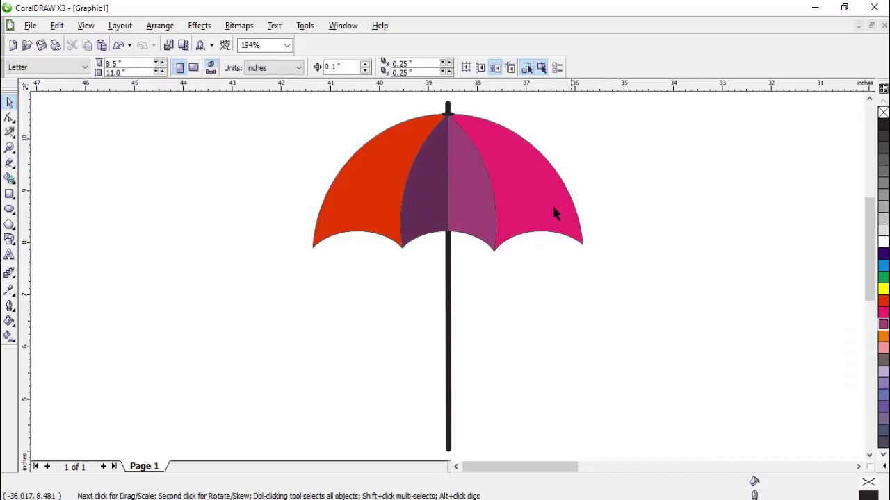
{"action": "left_click", "coordinate": [376, 182]}
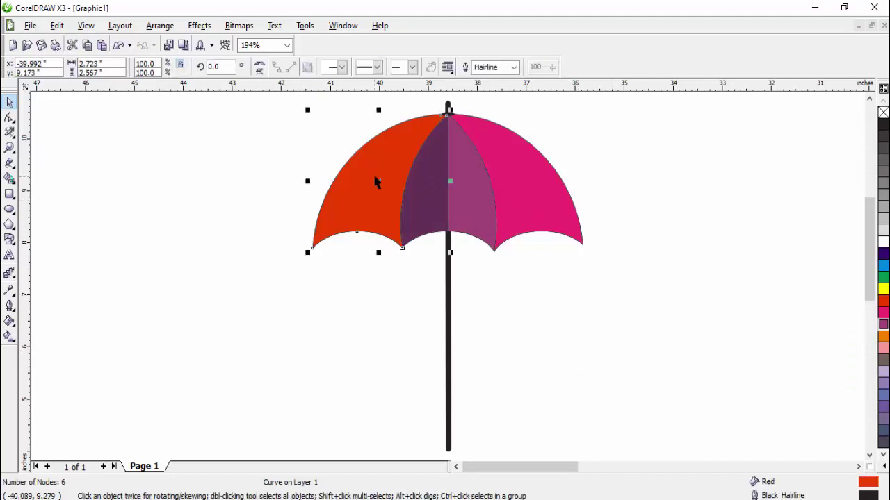
Tilt the red left panel slightly and nudge it inward
{"action": "left_click", "coordinate": [375, 182]}
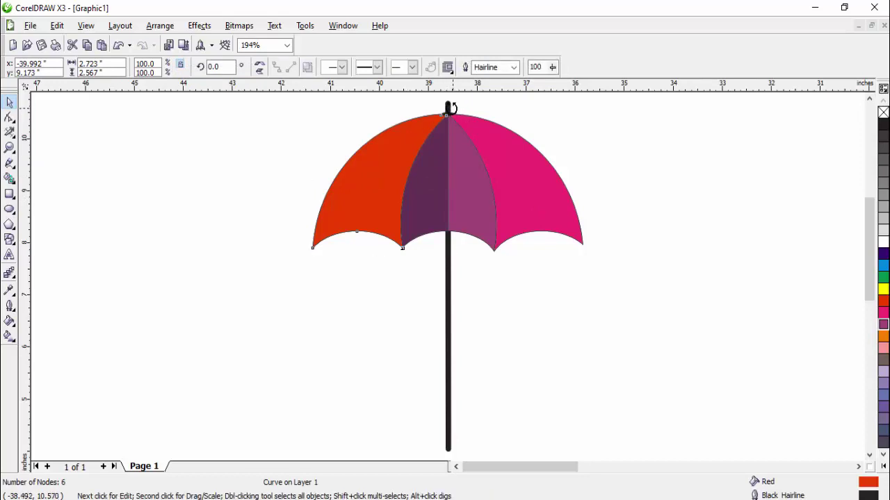
{"action": "left_click_drag", "start_coordinate": [451, 110], "coordinate": [426, 106]}
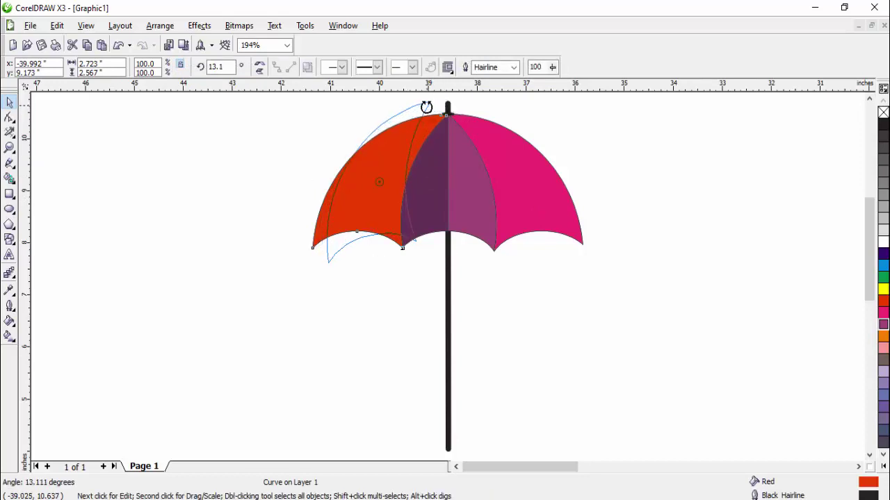
{"action": "mouse_move", "coordinate": [426, 106]}
{"action": "left_mouse_down"}
{"action": "mouse_move", "coordinate": [452, 106]}
{"action": "mouse_move", "coordinate": [444, 106]}
{"action": "left_mouse_up"}
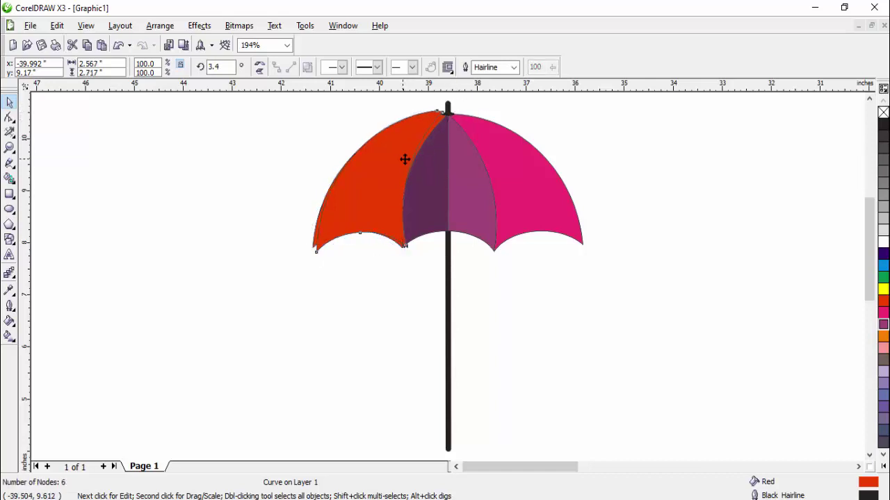
{"action": "left_click_drag", "start_coordinate": [406, 159], "coordinate": [415, 160]}
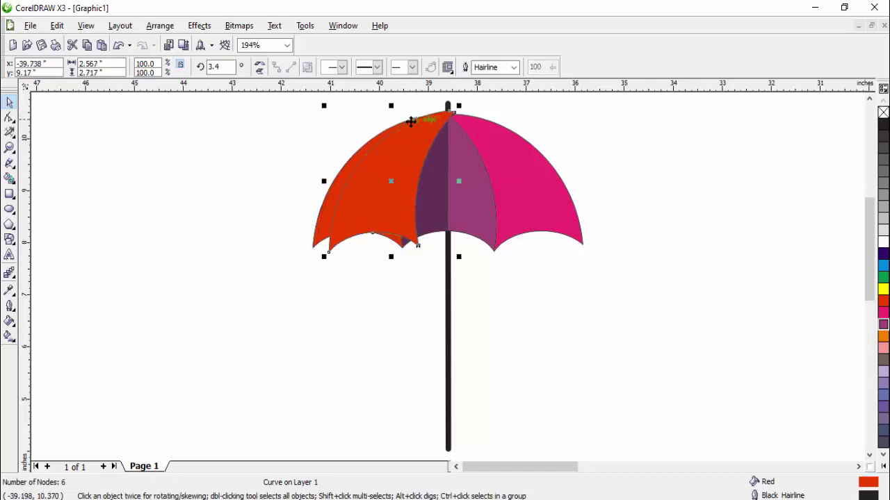
{"action": "left_click_drag", "start_coordinate": [403, 167], "coordinate": [404, 170]}
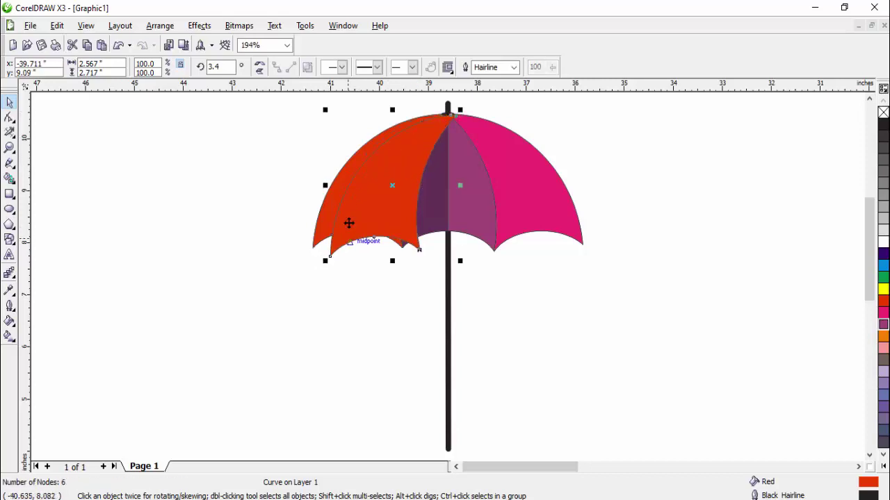
Smart Fill the gap on the canopy's left edge with yellow, undoing an accidental move
{"action": "left_click", "coordinate": [9, 181]}
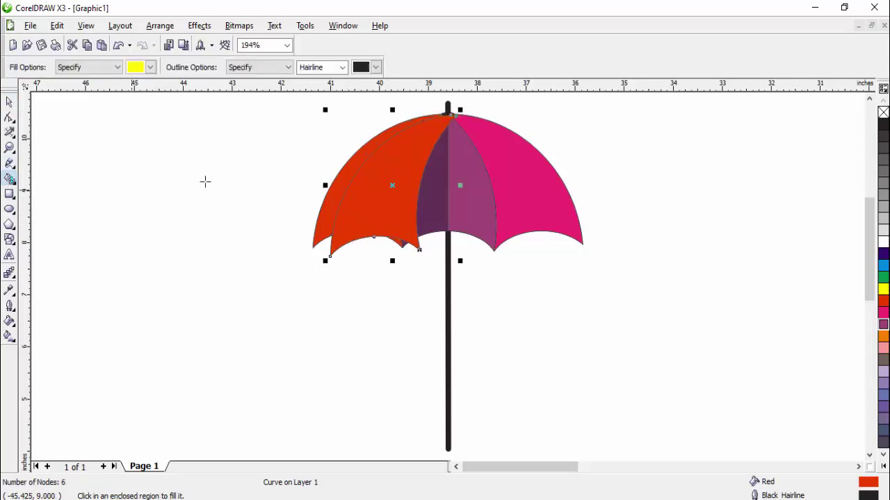
{"action": "left_click", "coordinate": [345, 169]}
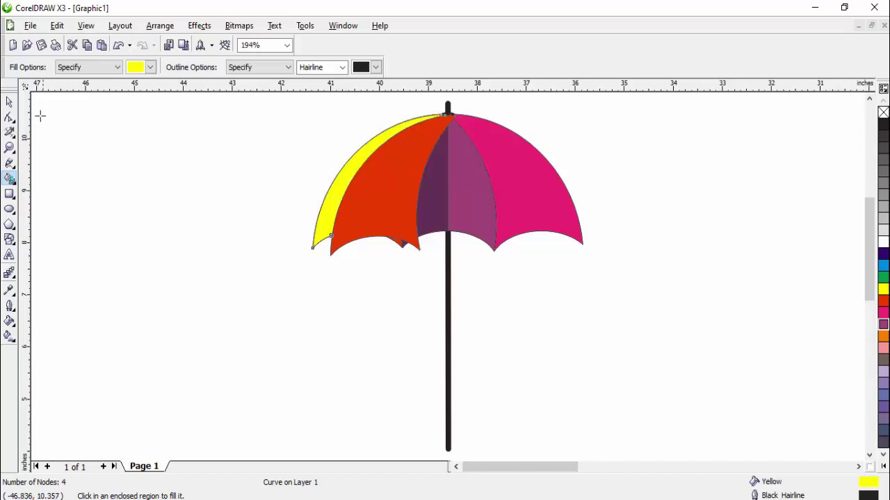
{"action": "left_click", "coordinate": [9, 102]}
{"action": "left_click", "coordinate": [319, 194]}
{"action": "left_click_drag", "start_coordinate": [388, 203], "coordinate": [278, 314]}
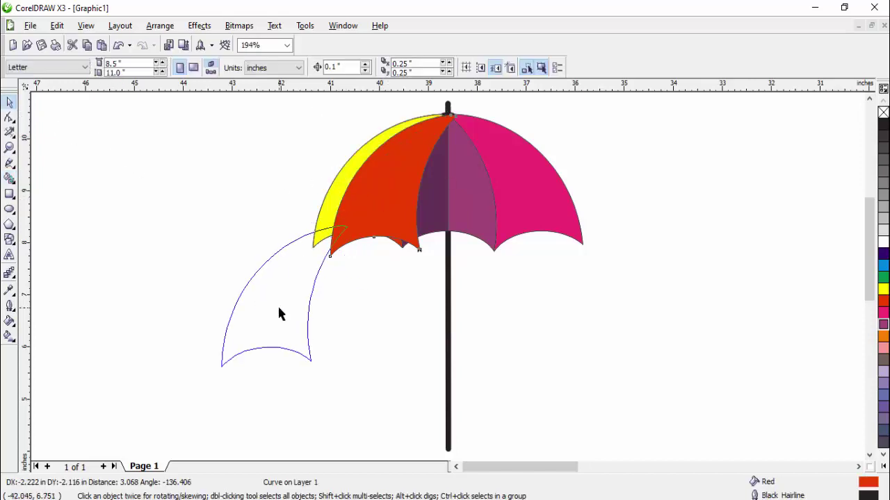
{"action": "key", "text": "ctrl+z"}
{"action": "left_click", "coordinate": [288, 330]}
{"action": "left_click", "coordinate": [541, 196]}
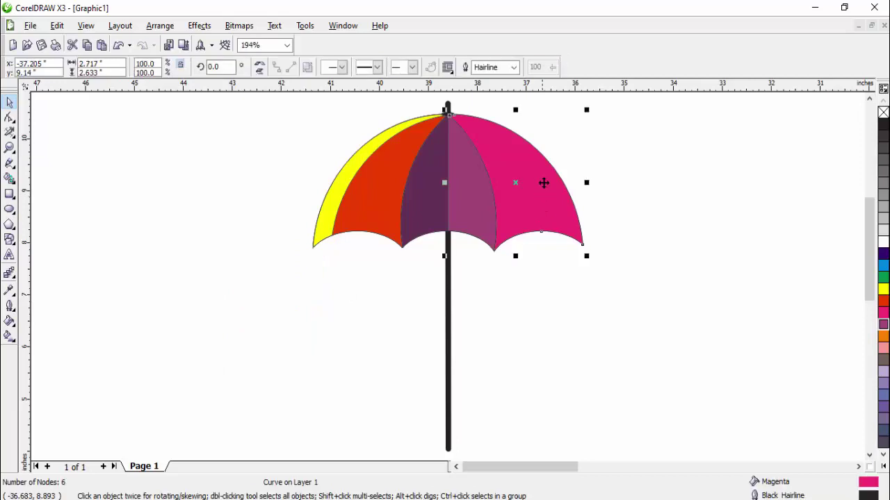
Rotate the magenta panel slightly and nudge it into place
{"action": "left_click", "coordinate": [527, 169]}
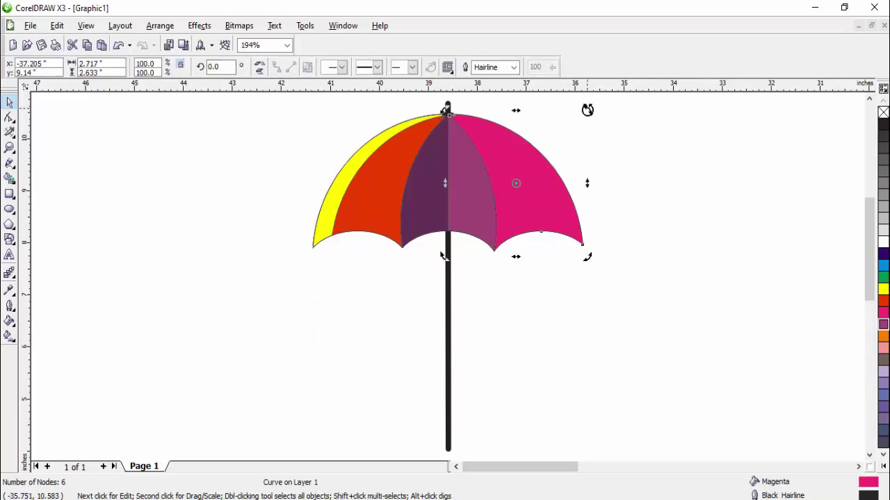
{"action": "left_click_drag", "start_coordinate": [586, 109], "coordinate": [578, 126]}
{"action": "left_click_drag", "start_coordinate": [530, 178], "coordinate": [519, 185]}
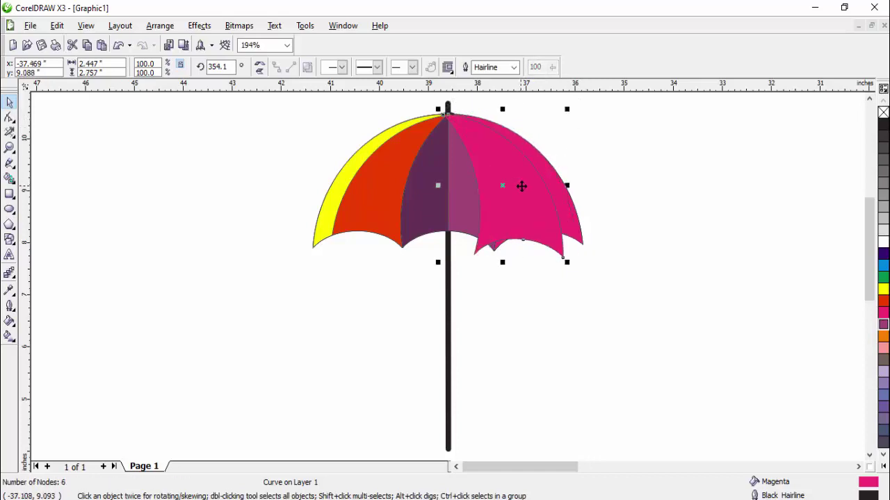
{"action": "left_click", "coordinate": [532, 208]}
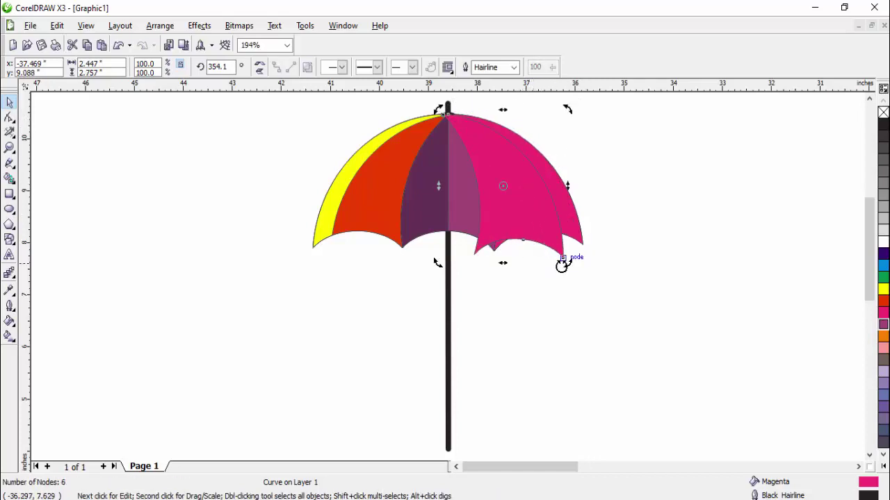
{"action": "mouse_move", "coordinate": [562, 264]}
{"action": "left_mouse_down"}
{"action": "mouse_move", "coordinate": [573, 264]}
{"action": "mouse_move", "coordinate": [560, 301]}
{"action": "left_mouse_up"}
{"action": "left_click", "coordinate": [520, 216]}
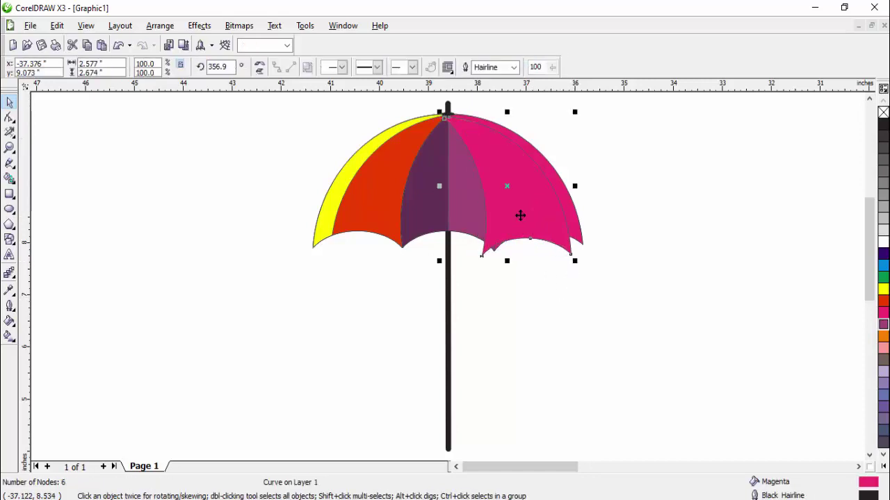
{"action": "left_click_drag", "start_coordinate": [519, 214], "coordinate": [518, 207]}
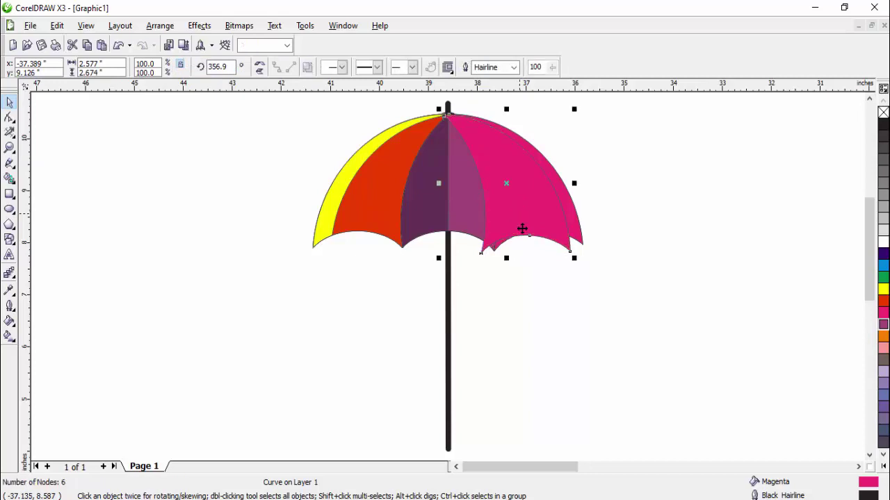
{"action": "left_click", "coordinate": [534, 248]}
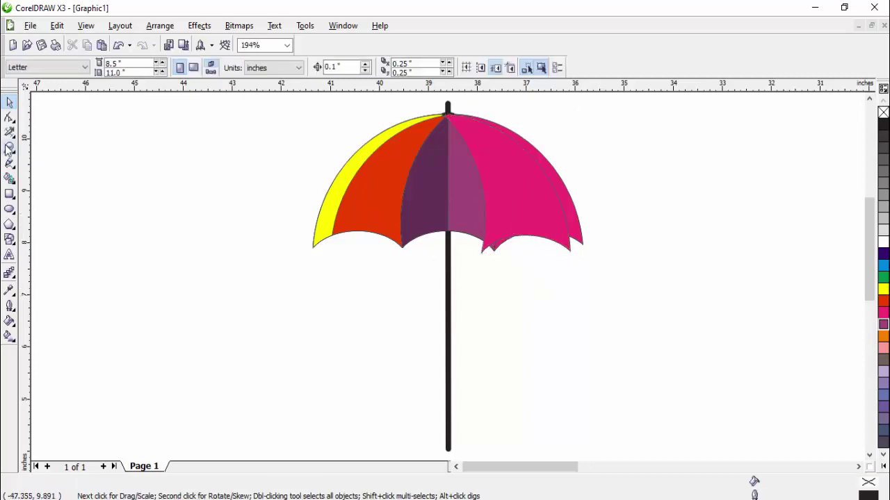
Smart Fill the gap on the canopy's right edge with yellow
{"action": "left_click", "coordinate": [10, 178]}
{"action": "left_click", "coordinate": [567, 208]}
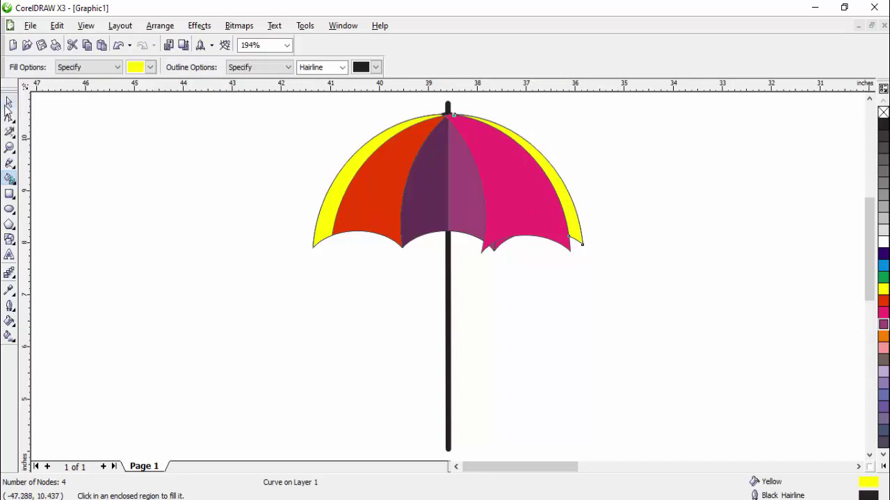
{"action": "key", "text": "space"}
{"action": "left_click", "coordinate": [519, 211]}
{"action": "key", "text": "Escape"}
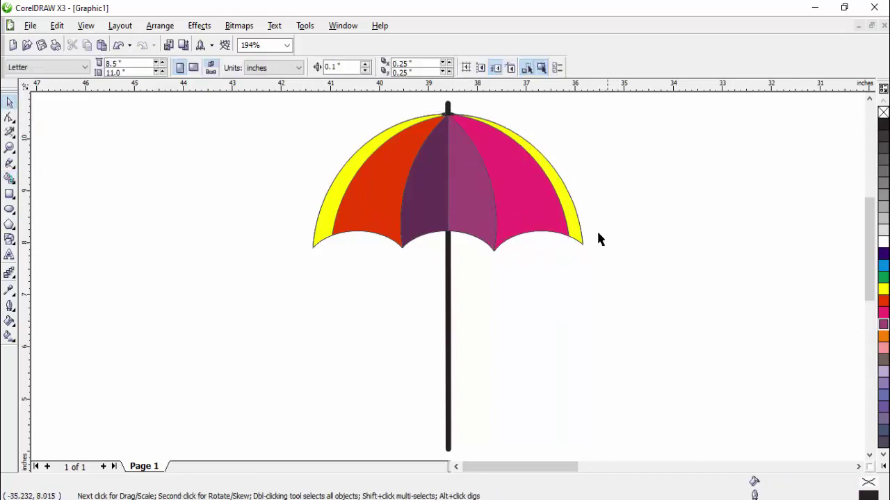
{"action": "left_click", "coordinate": [571, 218]}
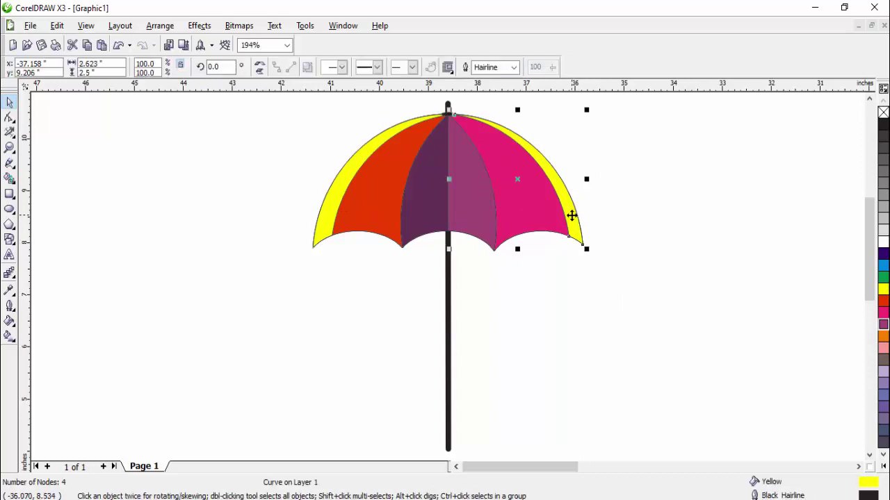
Recolour the right edge strip a deeper magenta shade
{"action": "left_click", "coordinate": [883, 314]}
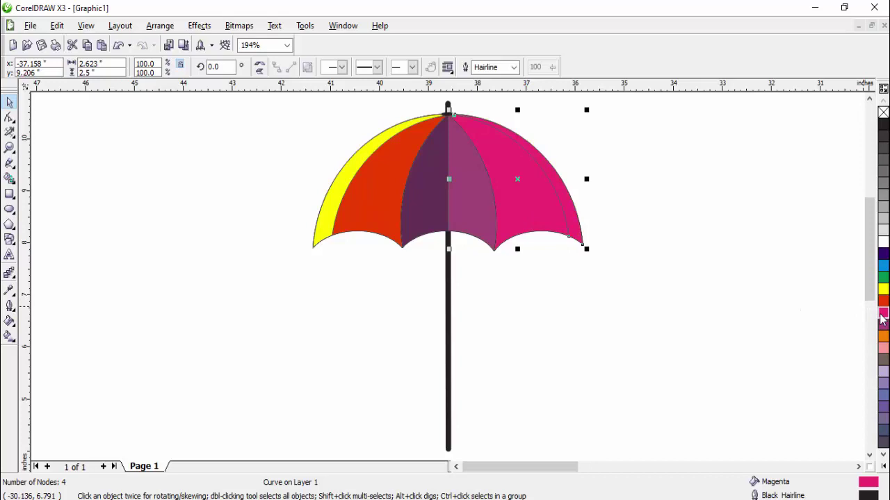
{"action": "left_click", "coordinate": [883, 314]}
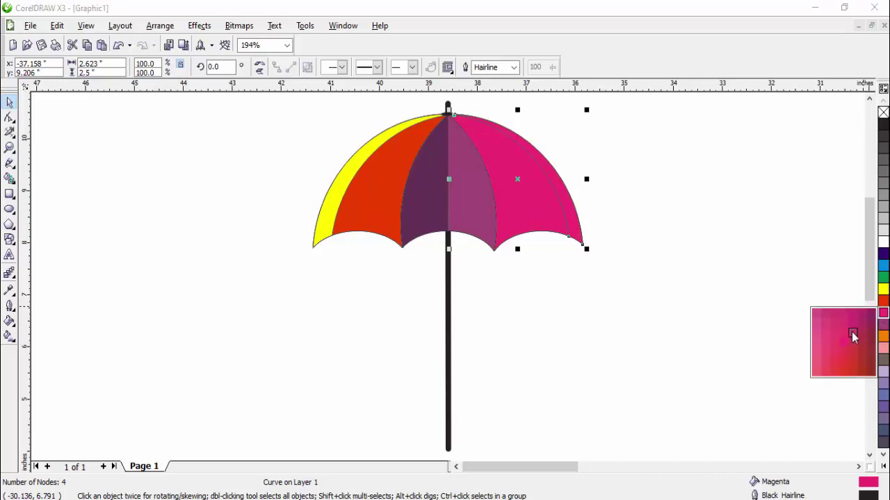
{"action": "left_click", "coordinate": [852, 333]}
{"action": "left_click", "coordinate": [632, 294]}
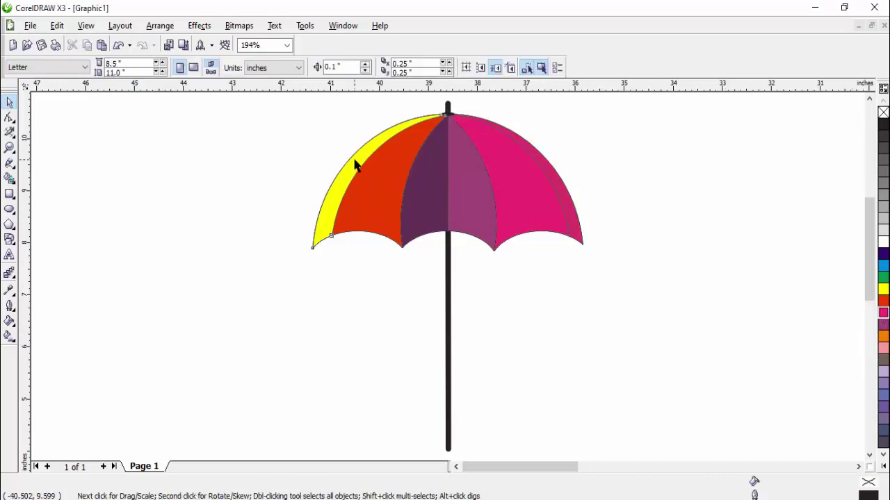
Recolour the left edge strip a dark red shade
{"action": "left_click", "coordinate": [355, 165]}
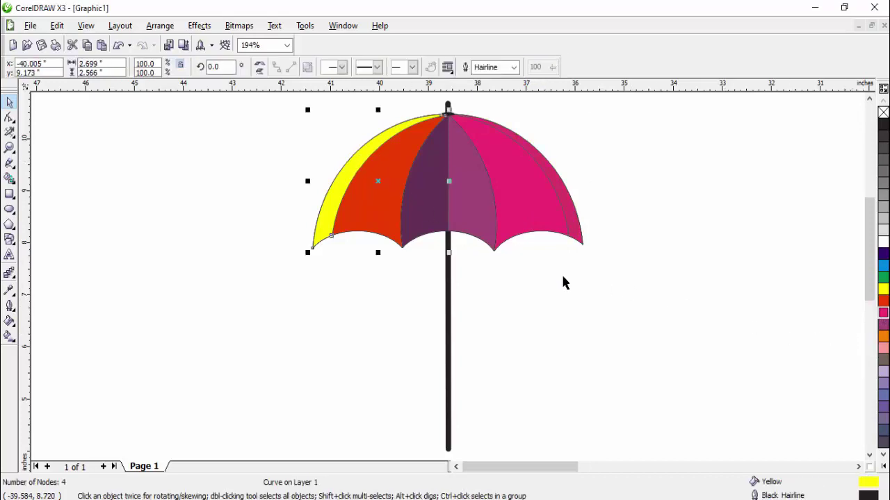
{"action": "left_click", "coordinate": [886, 303]}
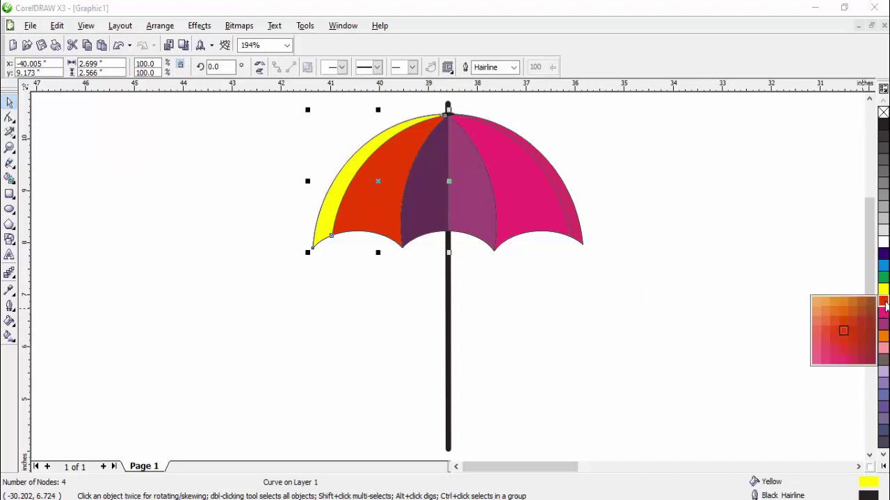
{"action": "left_click", "coordinate": [861, 346]}
{"action": "left_click", "coordinate": [652, 337]}
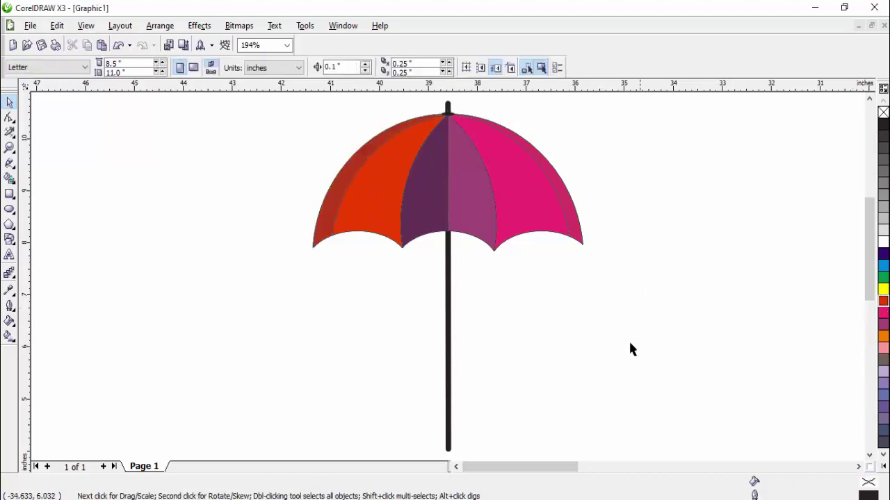
{"action": "left_click_drag", "start_coordinate": [661, 282], "coordinate": [246, 120]}
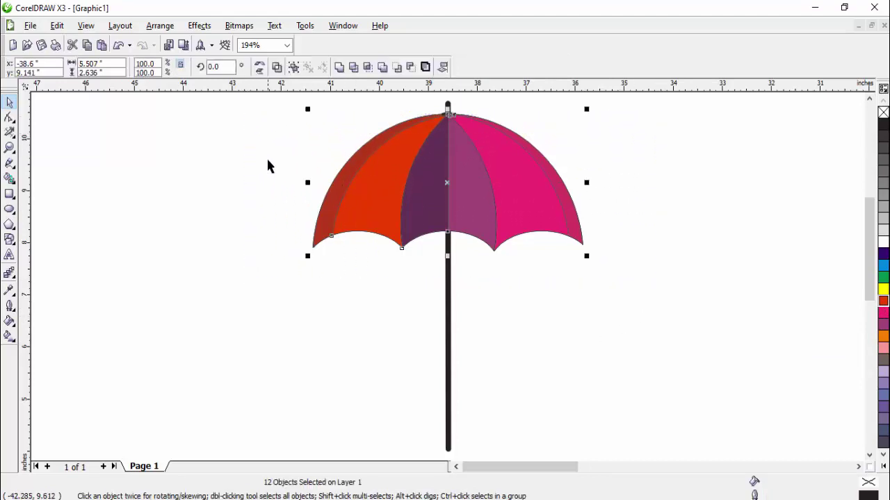
Set the outline of all selected canopy panels and strips to none, then deselect
{"action": "key", "text": "F10"}
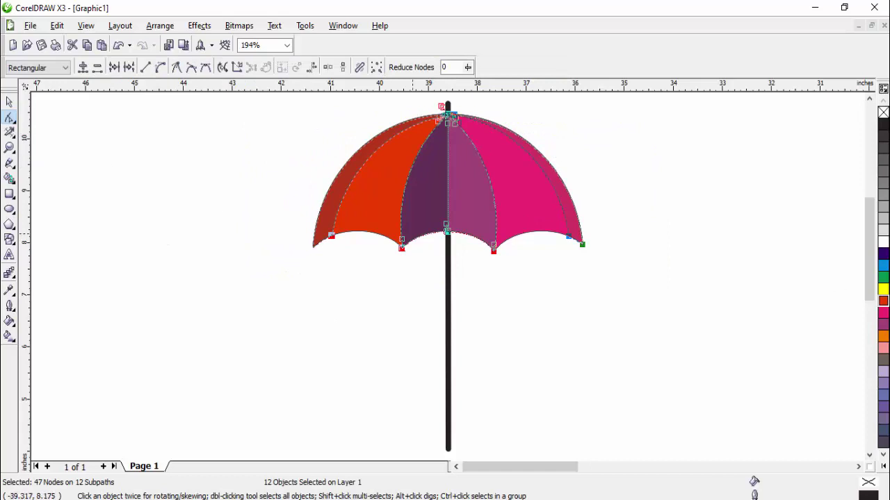
{"action": "right_click", "coordinate": [885, 115]}
{"action": "key", "text": "space"}
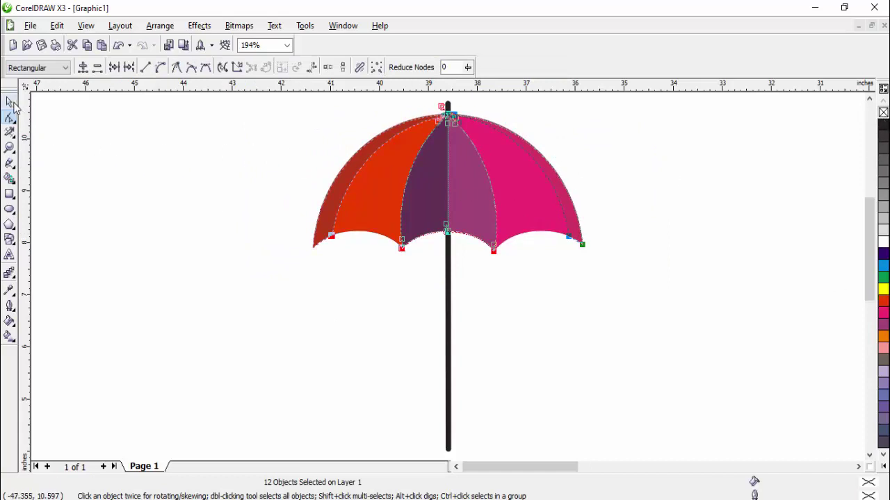
{"action": "left_click", "coordinate": [121, 172]}
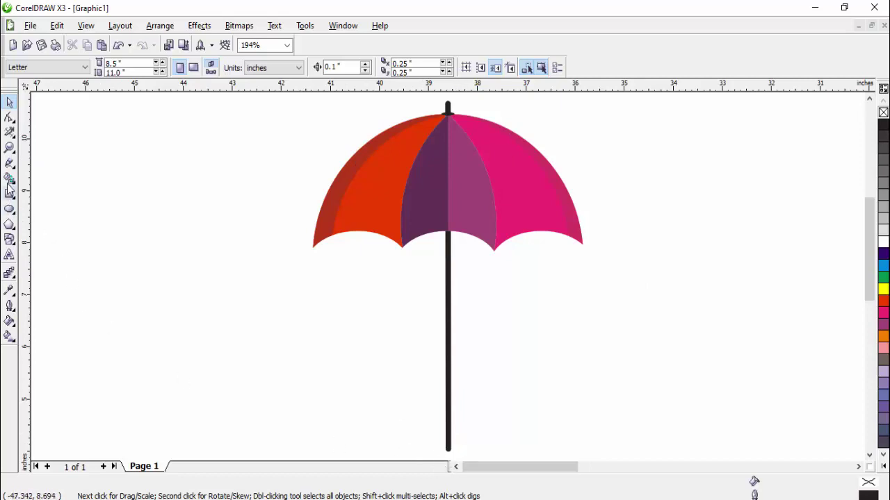
Create a letter U text object and enlarge it to handle size
{"action": "left_click", "coordinate": [10, 255]}
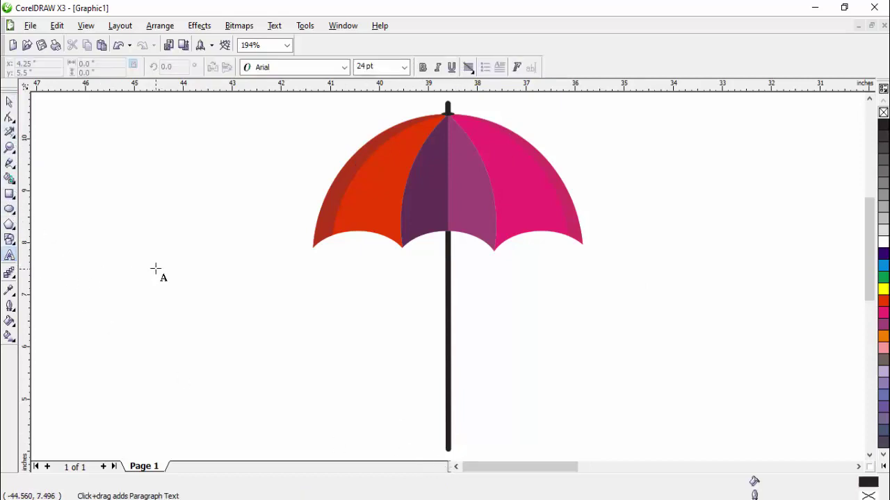
{"action": "left_click", "coordinate": [233, 300]}
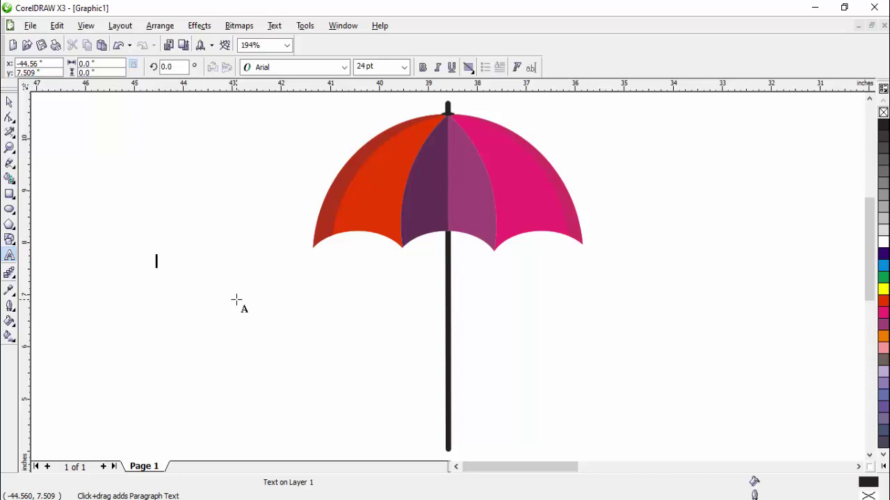
{"action": "type", "text": "U"}
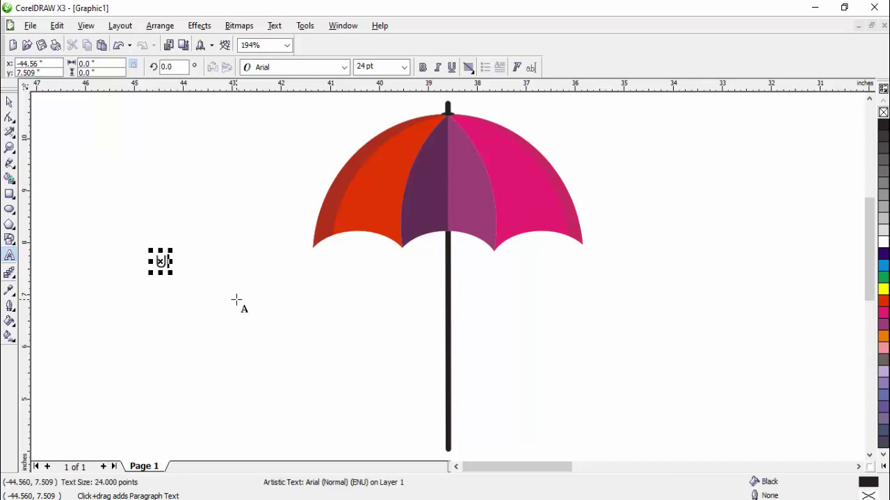
{"action": "key", "text": "ctrl+space"}
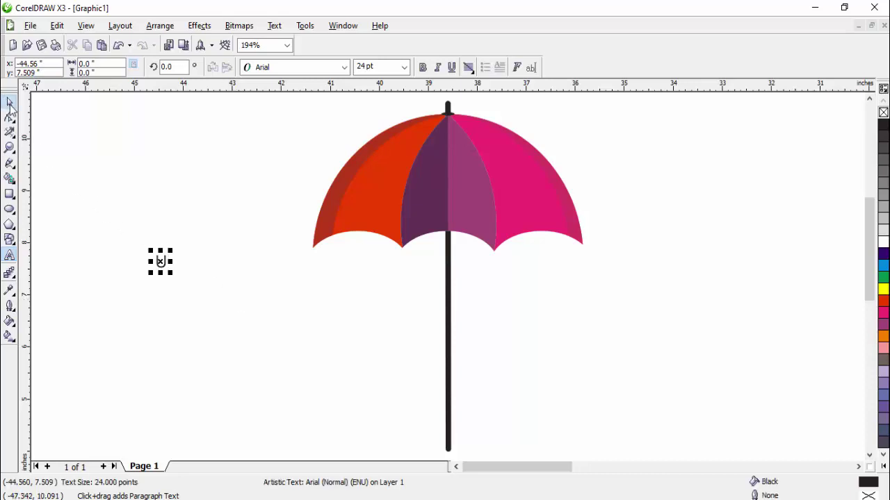
{"action": "left_click_drag", "start_coordinate": [188, 292], "coordinate": [234, 349]}
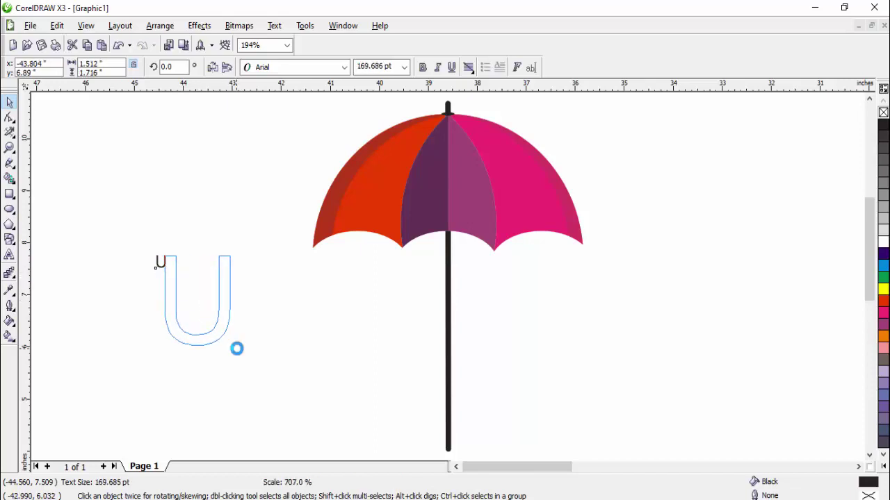
Move the U under the shaft so its right arm lines up with the shaft bottom
{"action": "scroll", "coordinate": [869, 458], "scroll_direction": "down", "scroll_amount": 3}
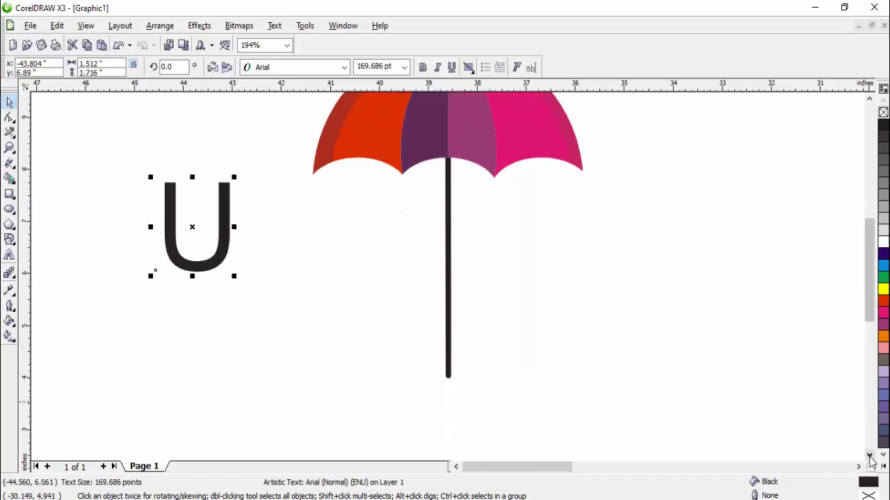
{"action": "mouse_move", "coordinate": [223, 211]}
{"action": "left_mouse_down"}
{"action": "mouse_move", "coordinate": [445, 356]}
{"action": "mouse_move", "coordinate": [445, 339]}
{"action": "mouse_move", "coordinate": [443, 345]}
{"action": "left_mouse_up"}
{"action": "left_click", "coordinate": [473, 377]}
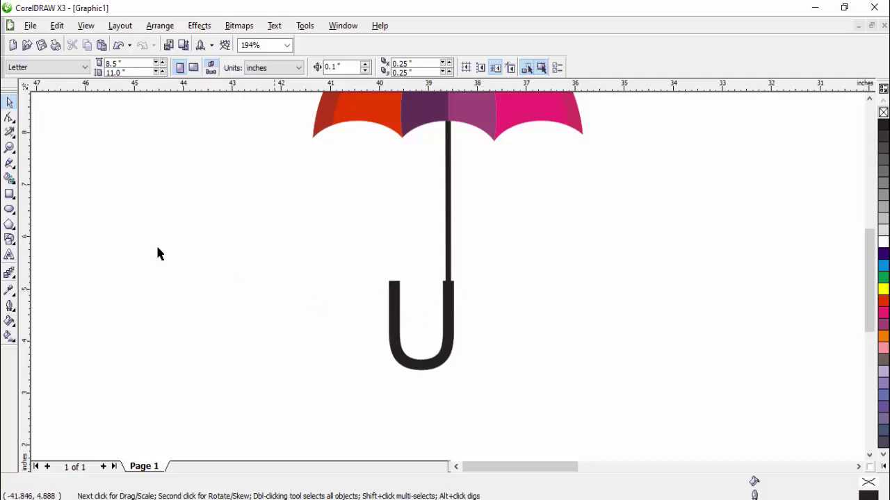
{"action": "left_click", "coordinate": [394, 302]}
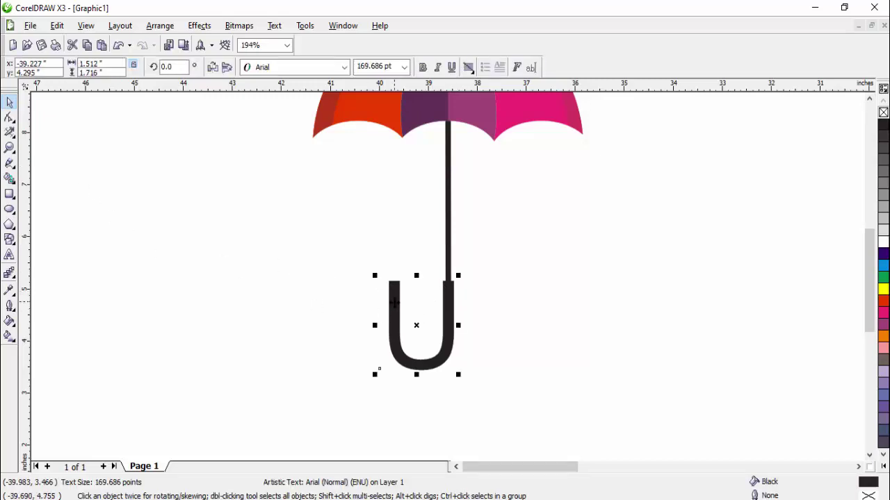
Convert the U to curves and lower its left arm's top nodes to shorten it
{"action": "key", "text": "ctrl+q"}
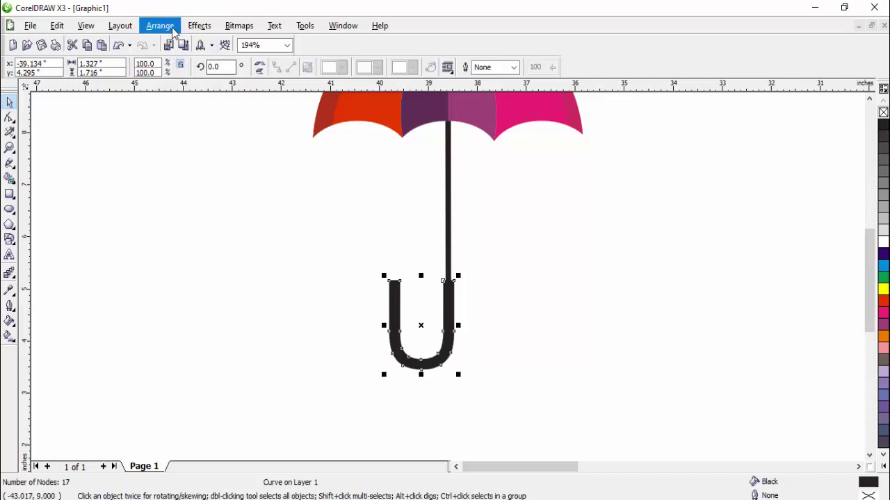
{"action": "left_click", "coordinate": [167, 28]}
{"action": "mouse_move", "coordinate": [169, 217]}
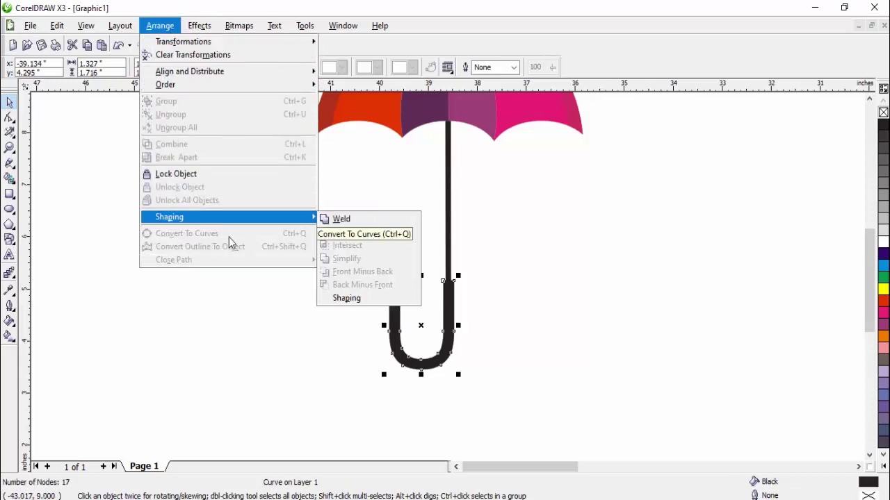
{"action": "left_click", "coordinate": [296, 339]}
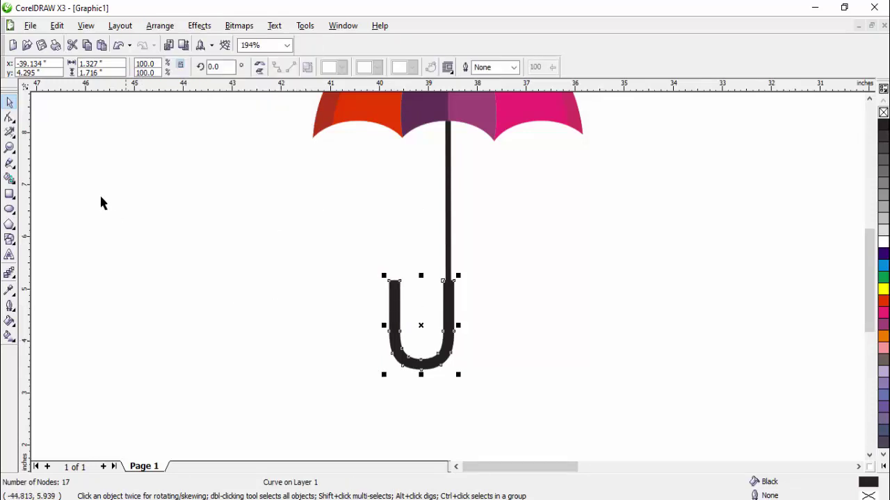
{"action": "left_click", "coordinate": [9, 119]}
{"action": "left_click_drag", "start_coordinate": [351, 253], "coordinate": [432, 305]}
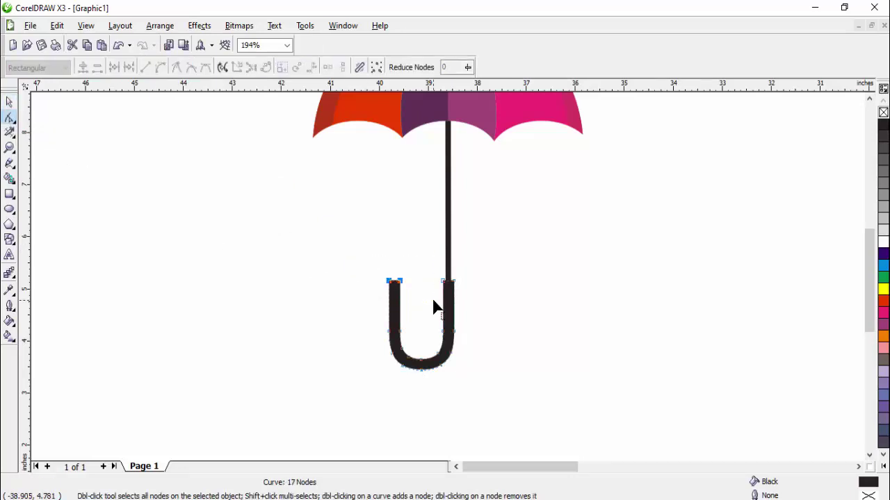
{"action": "key", "text": "Down"}
{"action": "key", "text": "Down"}
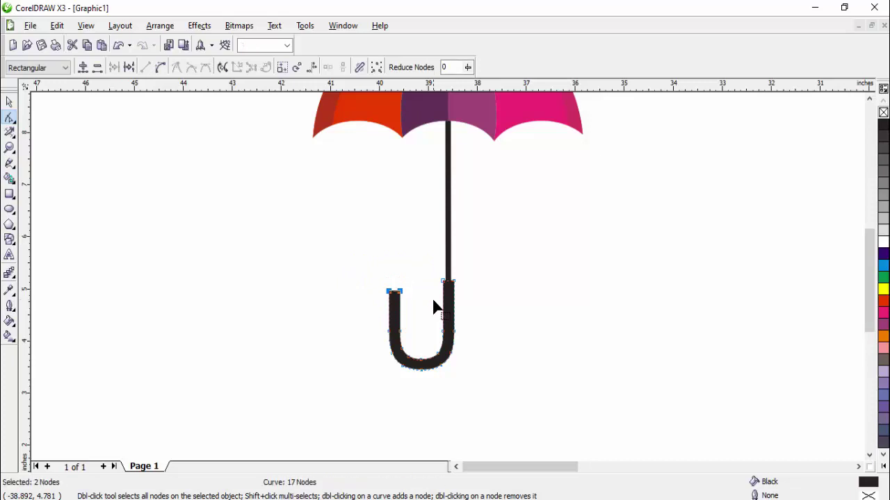
{"action": "key", "text": "Down"}
{"action": "key", "text": "Down"}
{"action": "key", "text": "Down"}
{"action": "key", "text": "Down"}
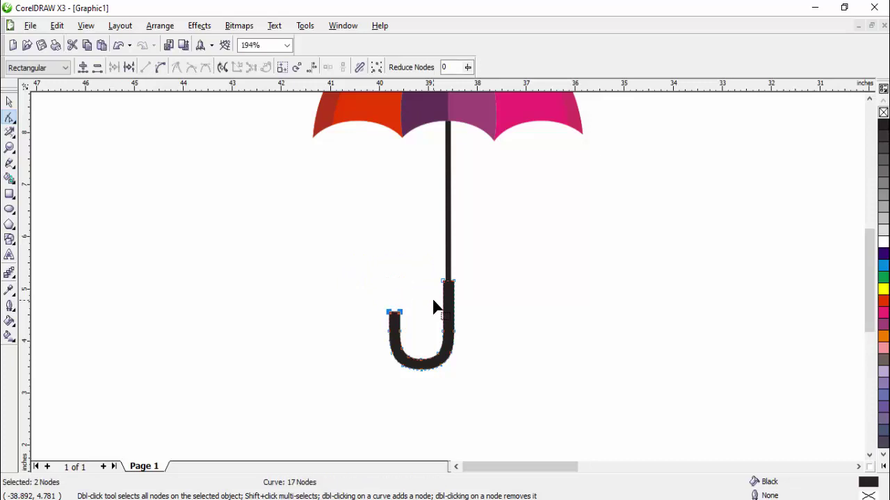
{"action": "left_click", "coordinate": [10, 148]}
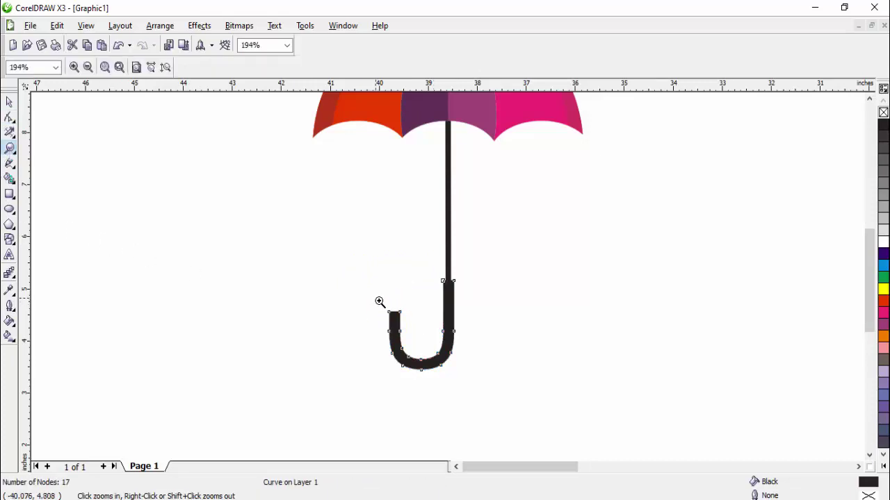
Zoom in on the short arm and convert its flat top segment to a curve
{"action": "left_click_drag", "start_coordinate": [380, 302], "coordinate": [421, 338]}
{"action": "left_click_drag", "start_coordinate": [310, 192], "coordinate": [508, 285]}
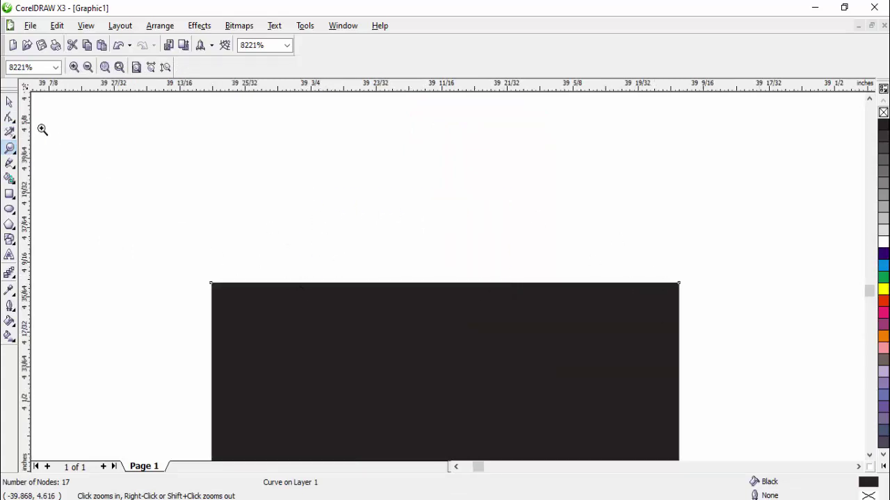
{"action": "left_click", "coordinate": [10, 118]}
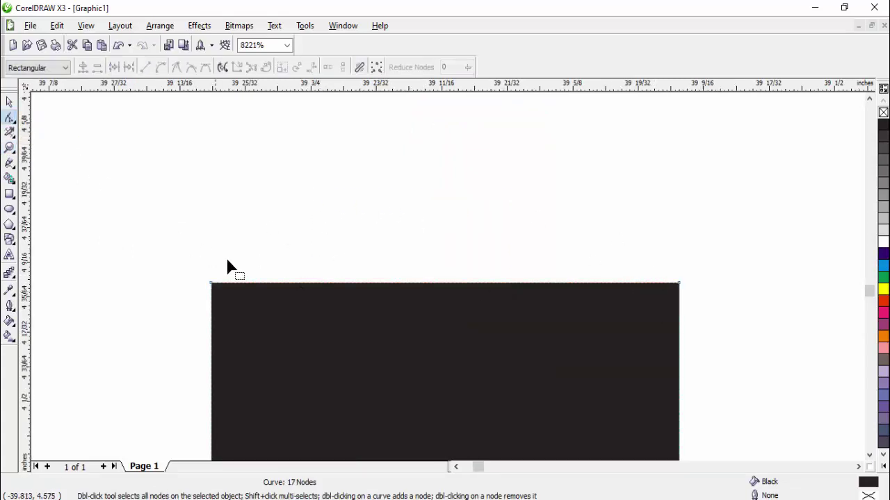
{"action": "left_click", "coordinate": [212, 284]}
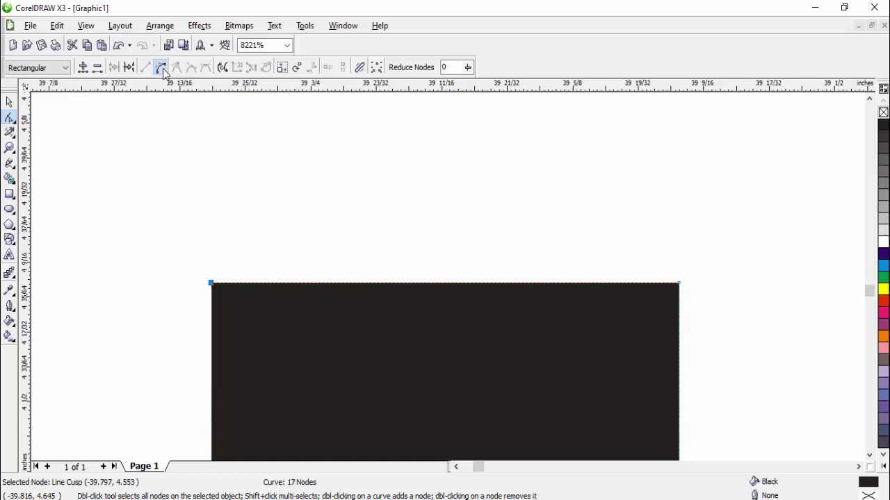
{"action": "left_click", "coordinate": [163, 68]}
{"action": "left_click", "coordinate": [678, 285]}
{"action": "left_click", "coordinate": [160, 67]}
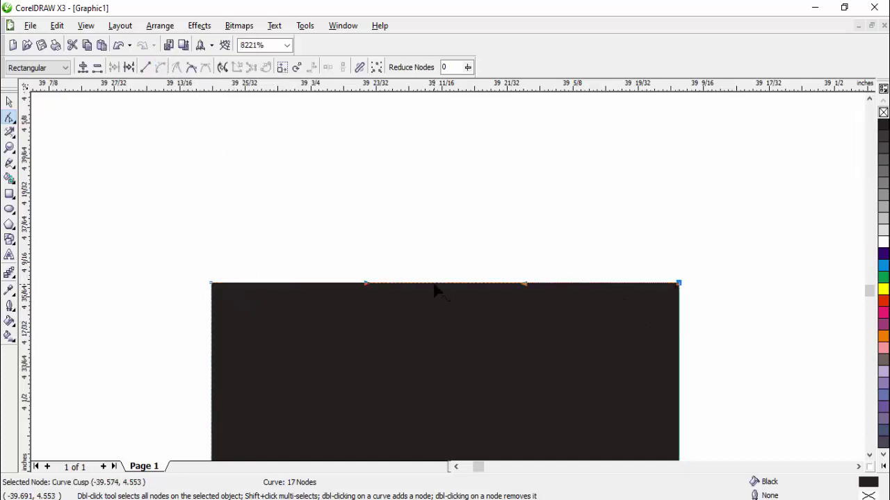
Bow the top segment upward into a symmetric dome and zoom back out
{"action": "left_click_drag", "start_coordinate": [433, 285], "coordinate": [422, 221]}
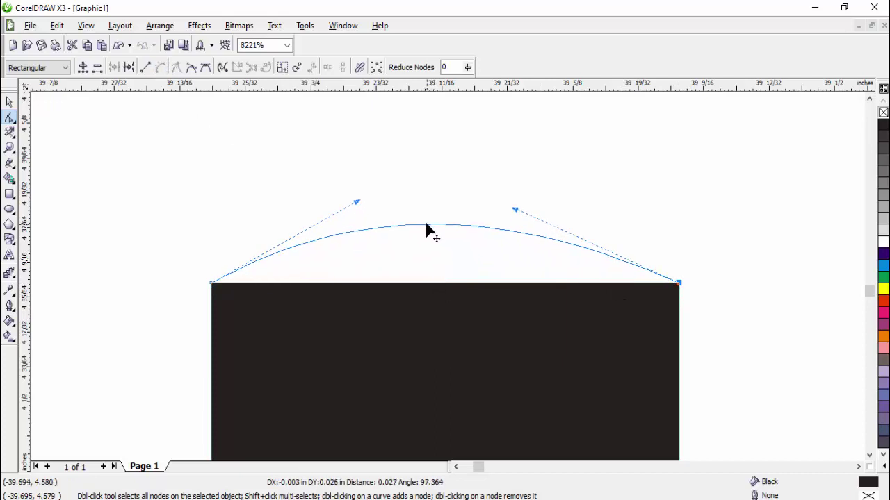
{"action": "left_click_drag", "start_coordinate": [349, 193], "coordinate": [271, 171]}
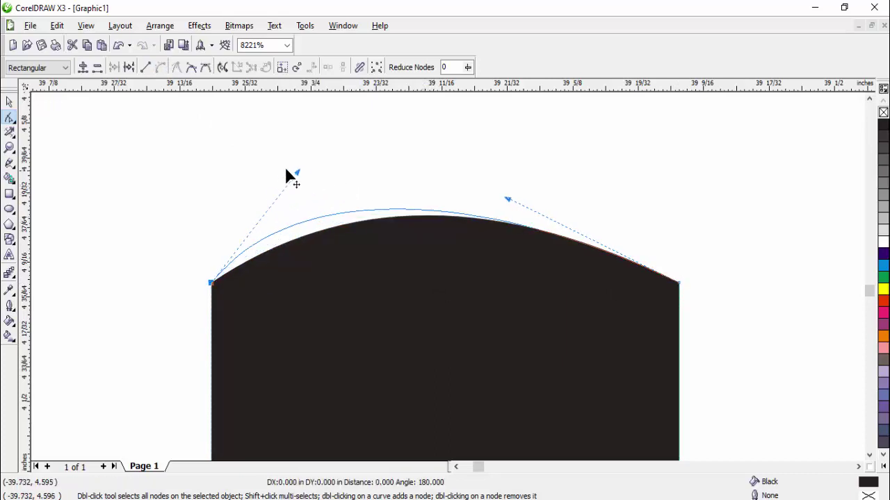
{"action": "left_click_drag", "start_coordinate": [326, 185], "coordinate": [327, 187]}
{"action": "left_click_drag", "start_coordinate": [508, 201], "coordinate": [622, 169]}
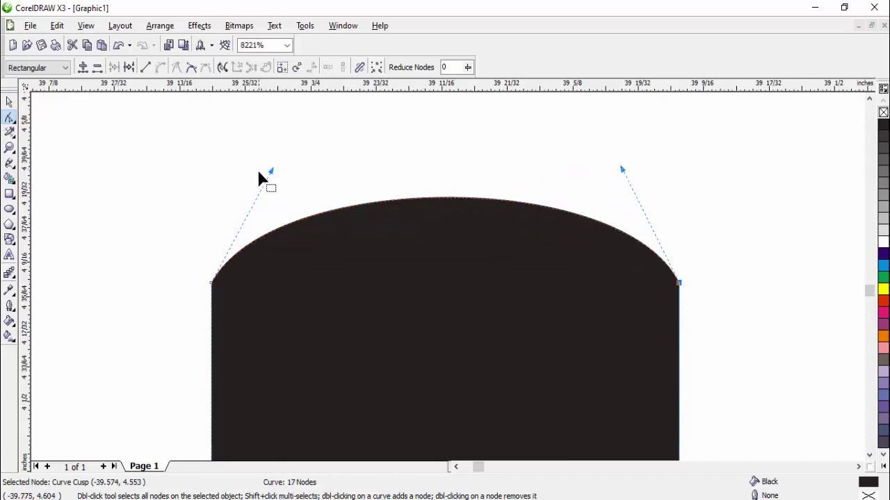
{"action": "left_click_drag", "start_coordinate": [272, 171], "coordinate": [264, 178]}
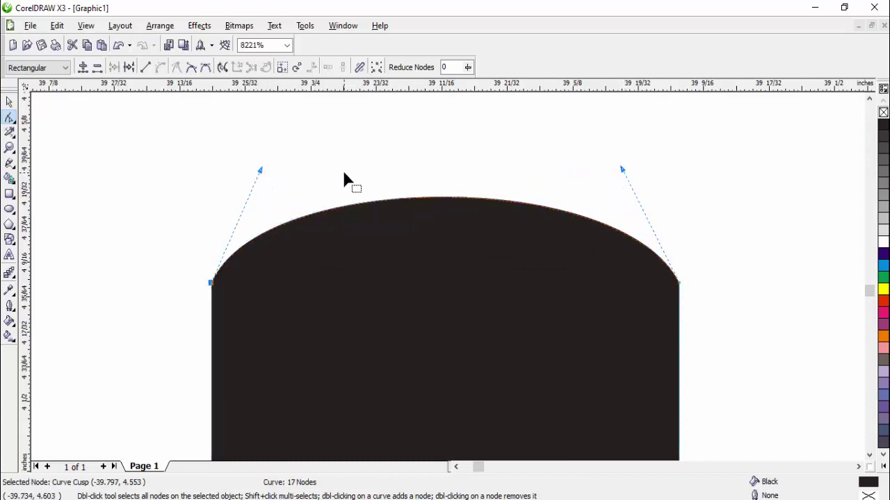
{"action": "key", "text": "F4"}
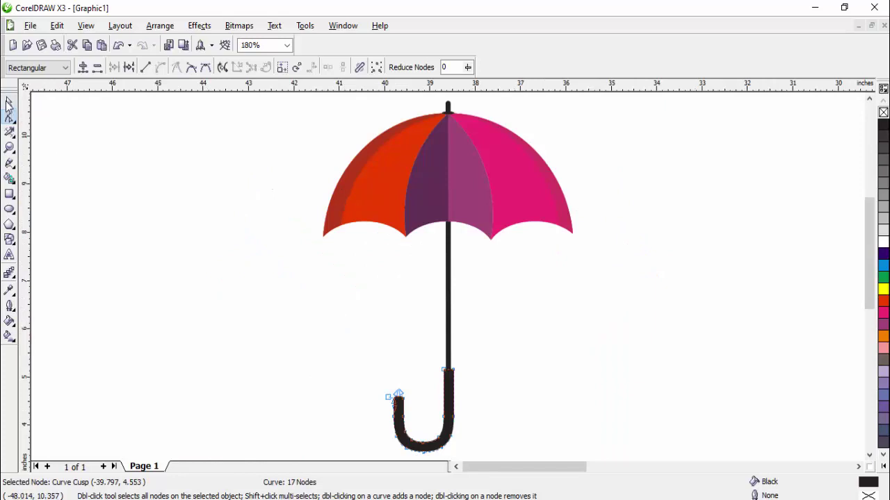
{"action": "left_click", "coordinate": [9, 102]}
{"action": "left_click", "coordinate": [195, 183]}
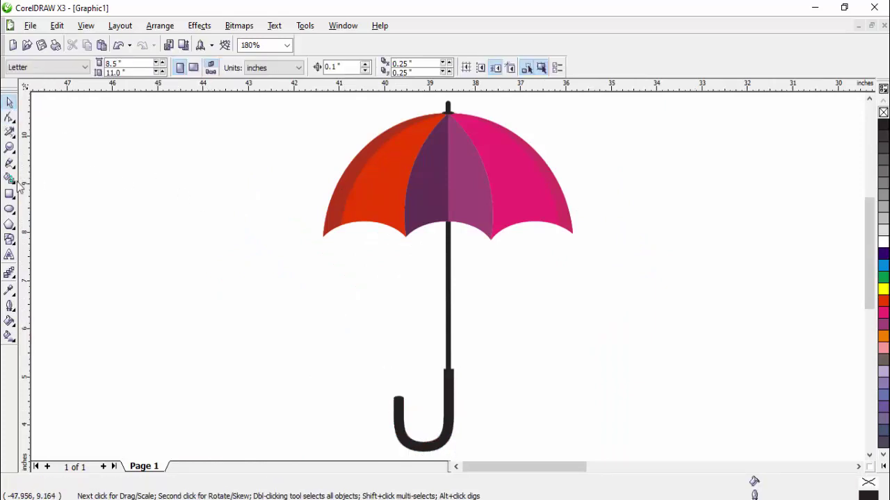
Draw a small black circle and move it onto the canopy's left rib tip
{"action": "left_click", "coordinate": [9, 209]}
{"action": "mouse_move", "coordinate": [156, 198]}
{"action": "left_mouse_down"}
{"action": "mouse_move", "coordinate": [166, 211]}
{"action": "mouse_move", "coordinate": [240, 196]}
{"action": "left_mouse_up"}
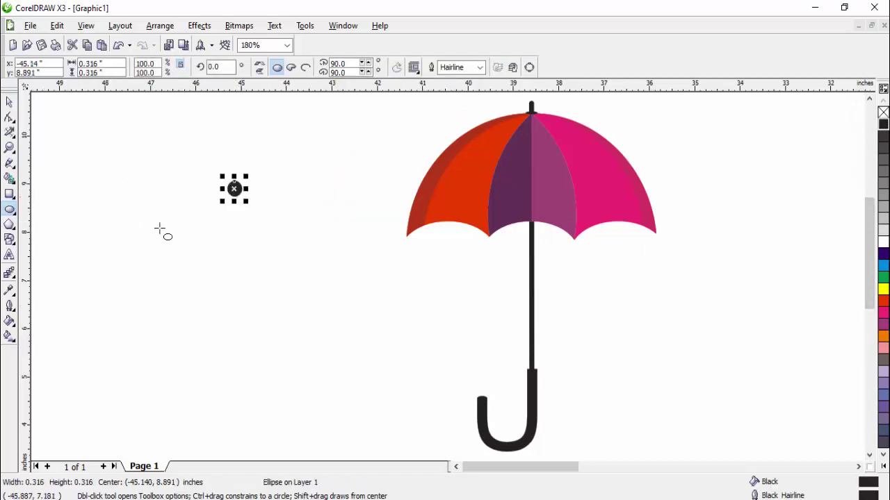
{"action": "left_click", "coordinate": [9, 103]}
{"action": "left_click", "coordinate": [176, 253]}
{"action": "left_click_drag", "start_coordinate": [236, 197], "coordinate": [408, 244]}
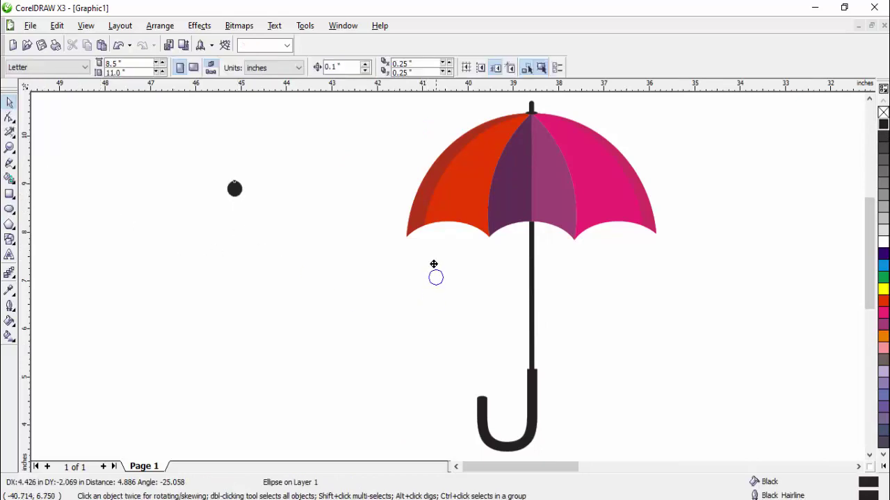
{"action": "left_click", "coordinate": [405, 289]}
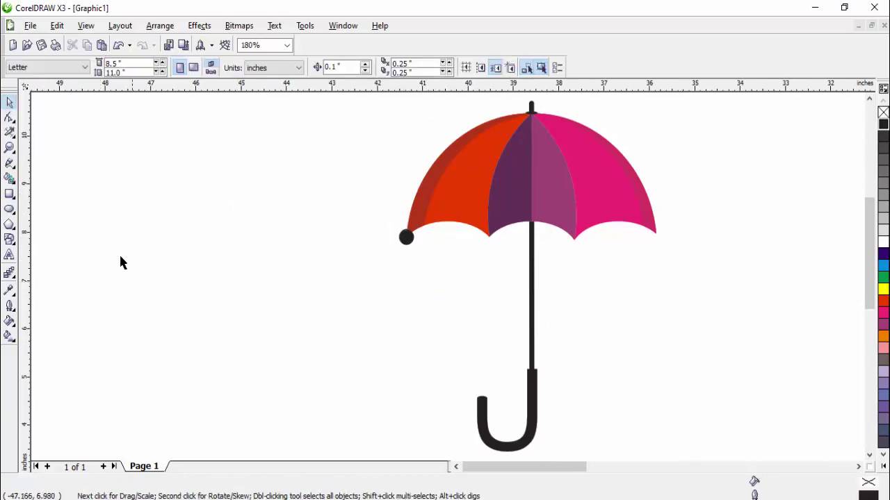
Zoom in on the lower edge and shrink the dot to about 0.2 inch
{"action": "left_click", "coordinate": [9, 148]}
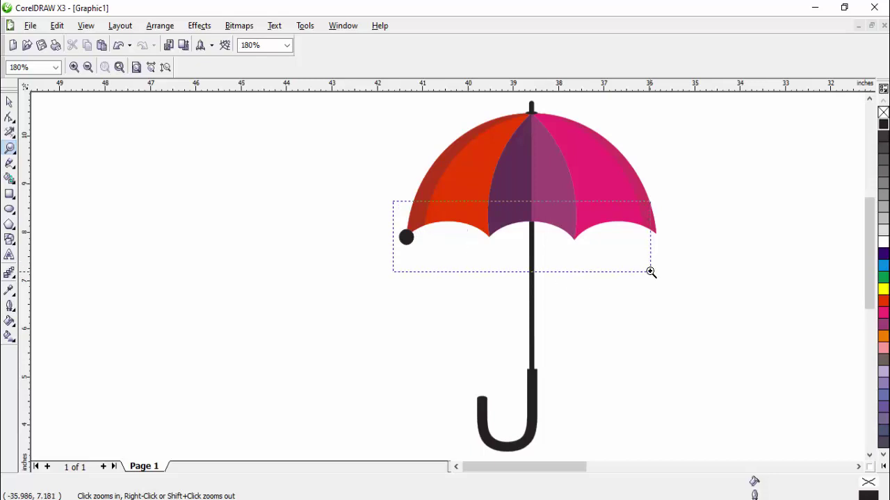
{"action": "left_click_drag", "start_coordinate": [419, 235], "coordinate": [665, 273]}
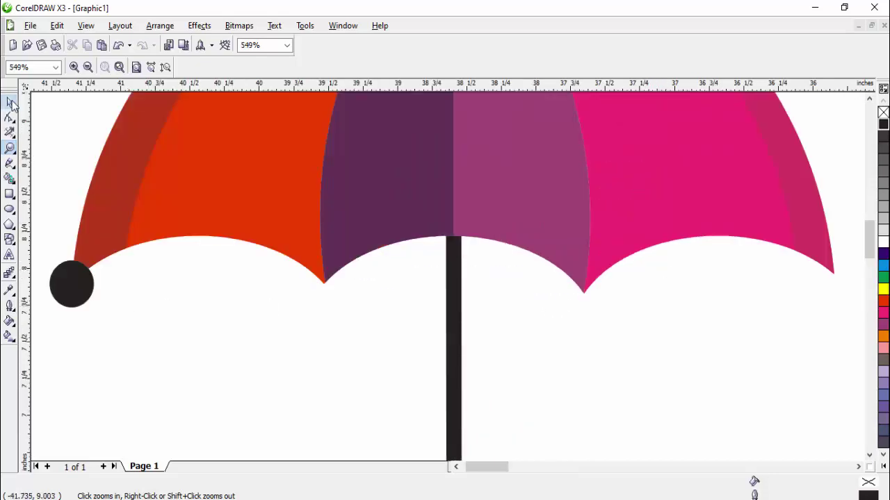
{"action": "left_click", "coordinate": [9, 101]}
{"action": "left_click", "coordinate": [72, 283]}
{"action": "left_click_drag", "start_coordinate": [101, 314], "coordinate": [94, 304]}
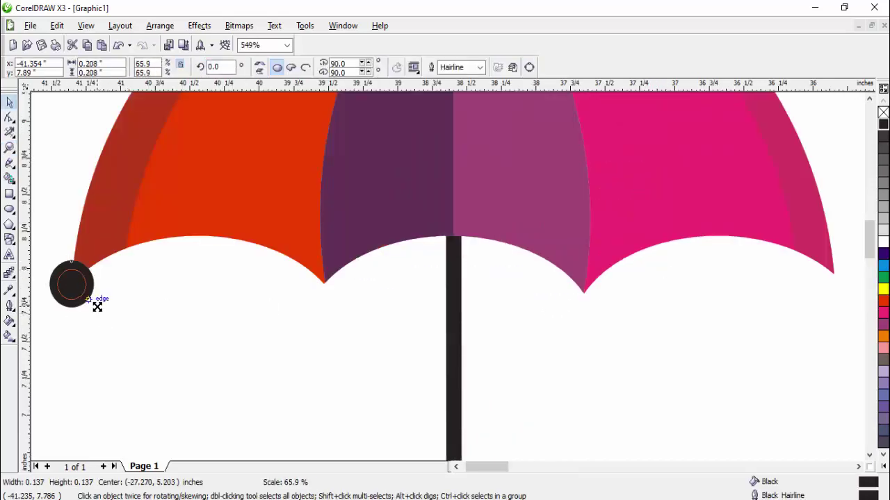
{"action": "left_click", "coordinate": [101, 319]}
Copy the dot onto the remaining rib tips and zoom out to the whole umbrella
{"action": "left_click", "coordinate": [78, 292]}
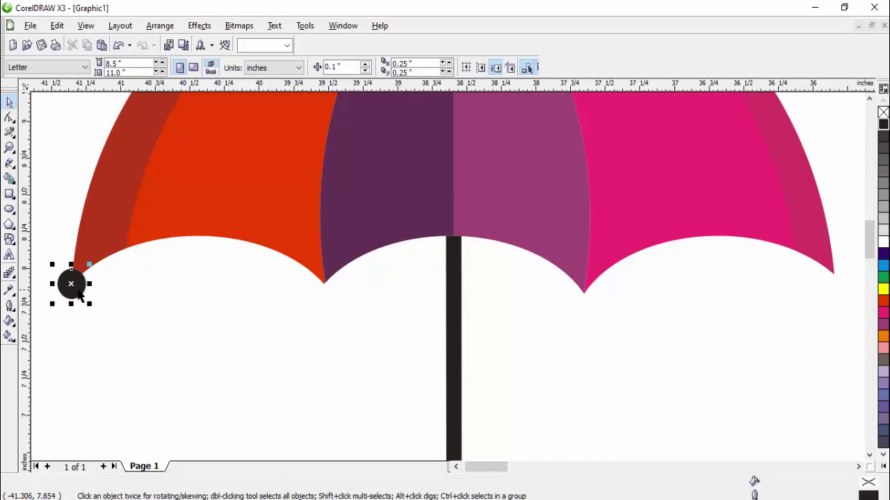
{"action": "mouse_move", "coordinate": [78, 292]}
{"action": "left_mouse_down"}
{"action": "mouse_move", "coordinate": [538, 287]}
{"action": "mouse_move", "coordinate": [585, 307]}
{"action": "mouse_move", "coordinate": [835, 273]}
{"action": "left_mouse_up"}
{"action": "key", "text": "F4"}
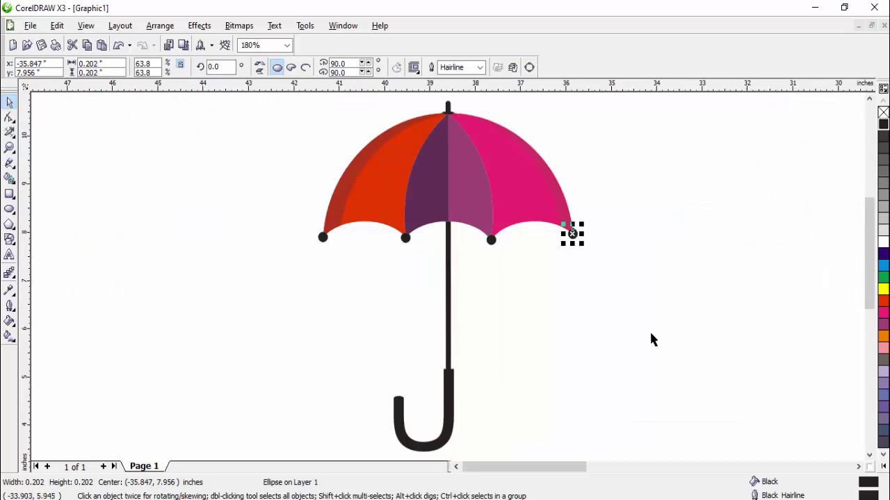
{"action": "left_click", "coordinate": [651, 334]}
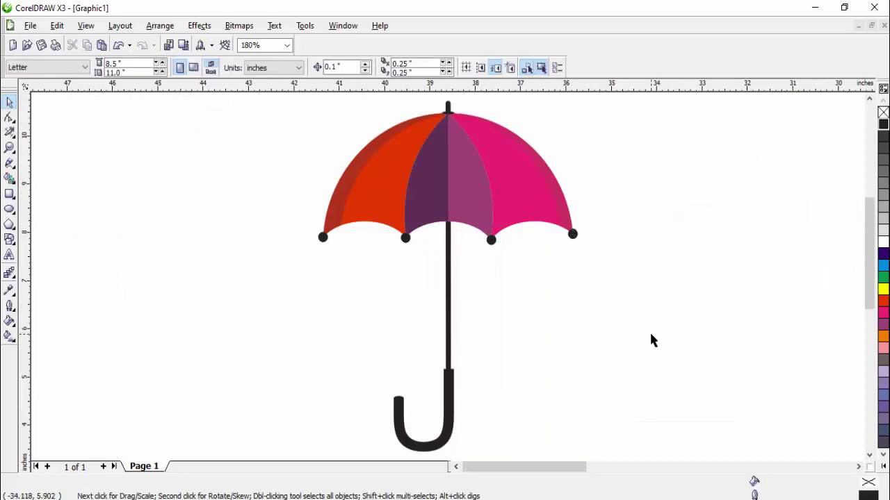